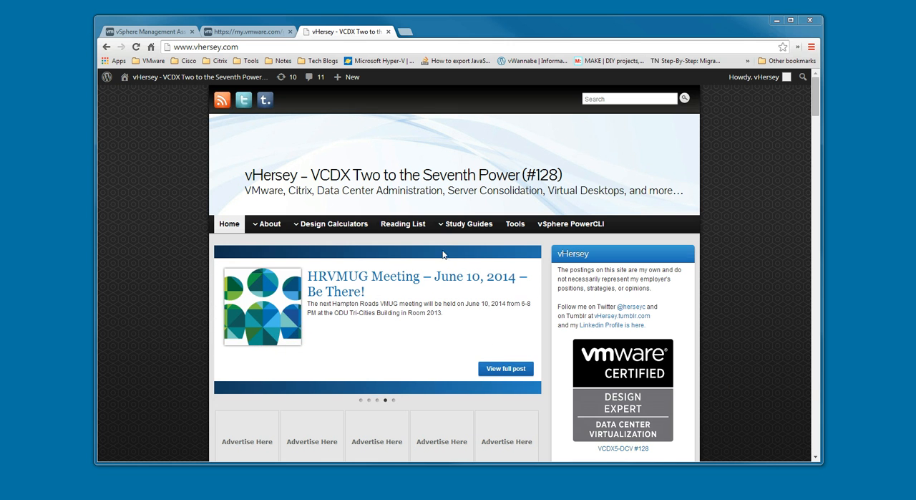
# Open the download link for Release 5.5 Patch 1 (5.5.0.1) from the vSphere Management Assistant documentation page
pyautogui.click(146, 32)
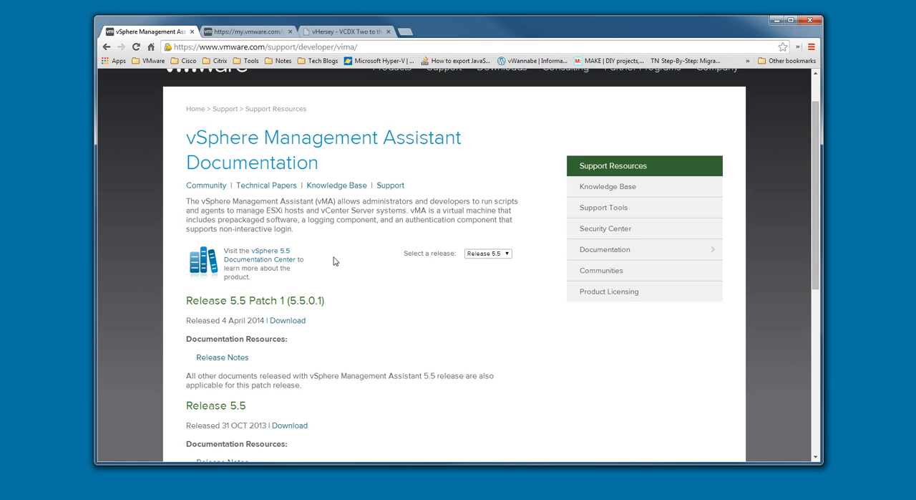
pyautogui.click(306, 322)
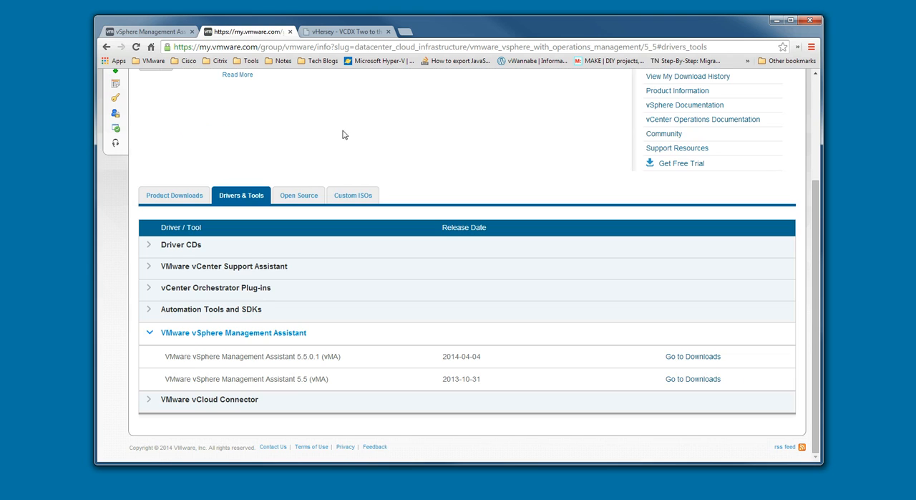
pyautogui.click(157, 32)
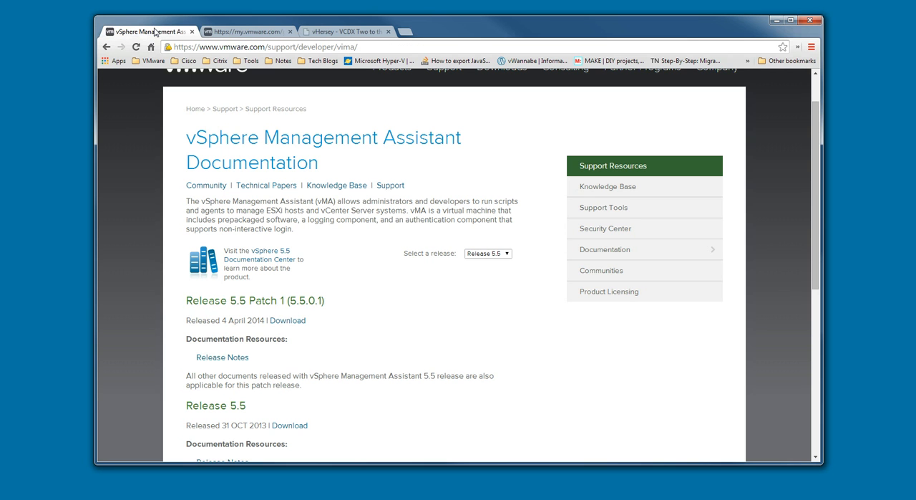
pyautogui.click(290, 321)
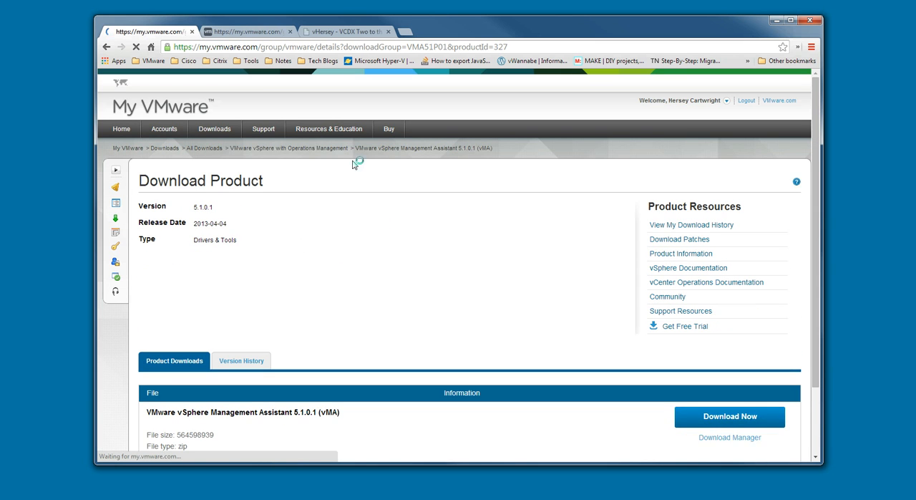
# Open the vSphere Management Assistant 5.5.0.1 download page from the vSphere with Operations Management 5.5 drivers and tools, and expand the file's details
pyautogui.click(309, 148)
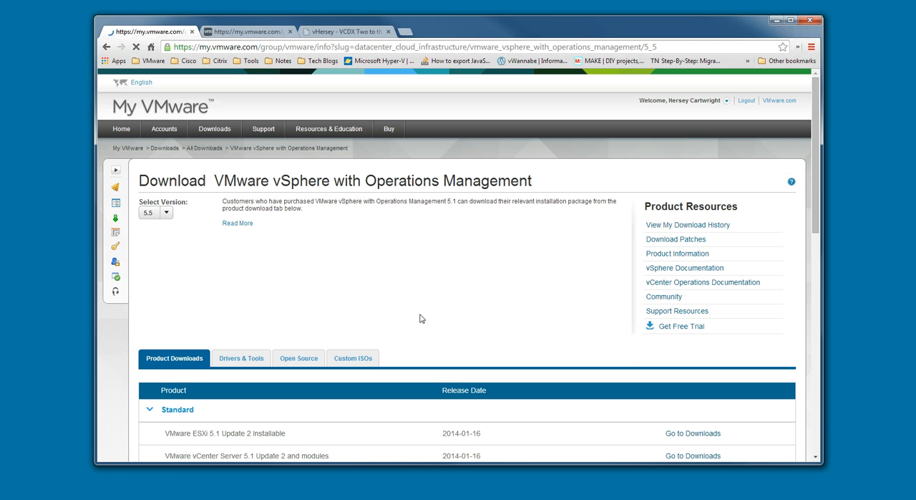
pyautogui.scroll(-2, 358, 333)
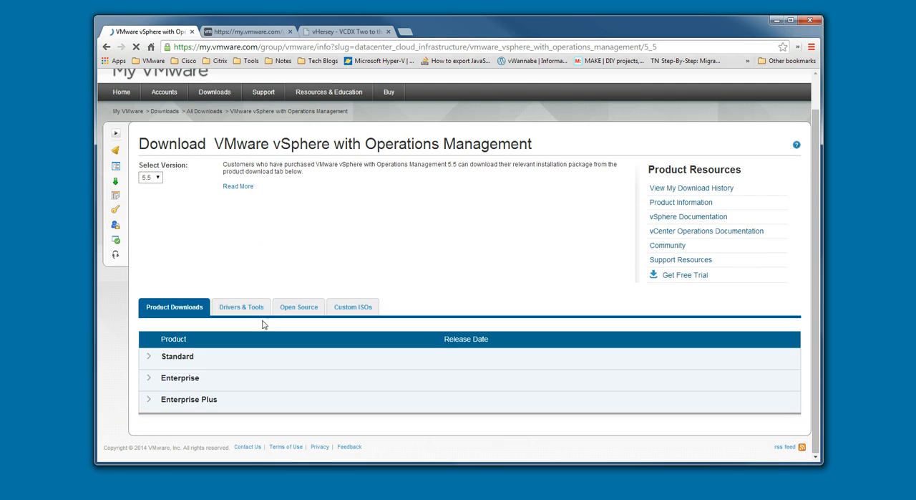
pyautogui.click(244, 308)
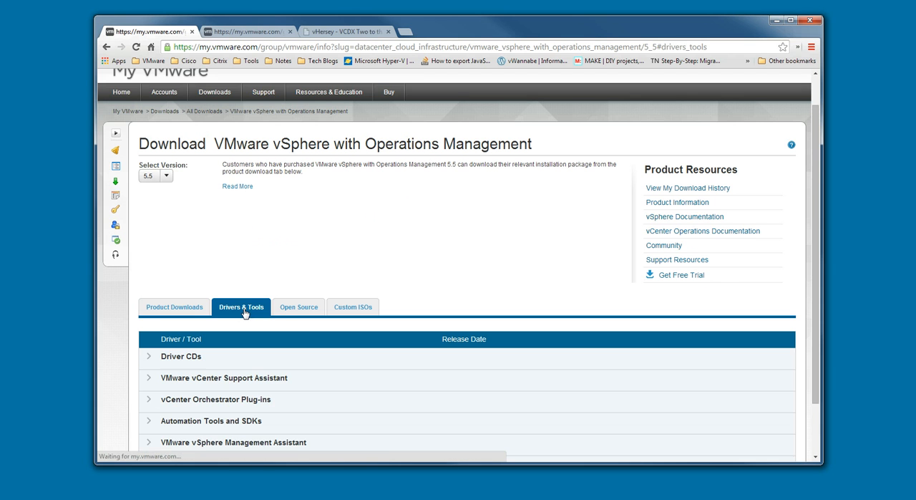
pyautogui.scroll(-2, 462, 346)
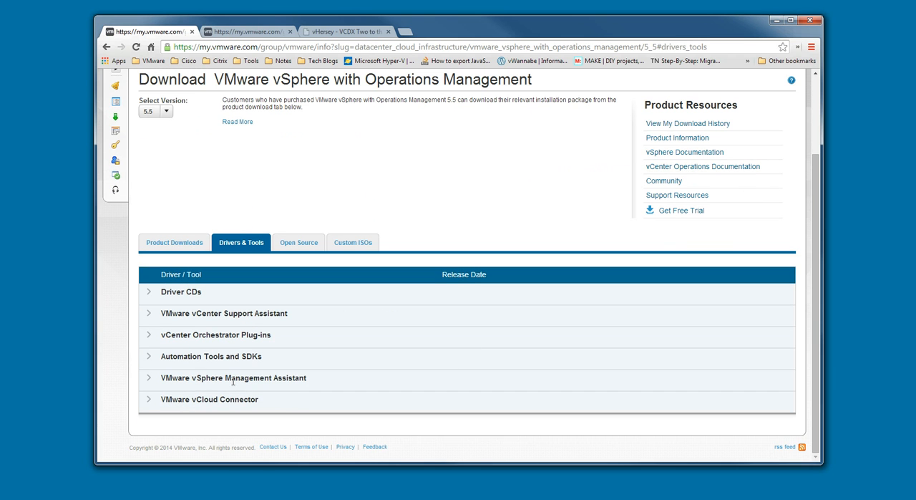
pyautogui.click(148, 378)
pyautogui.scroll(-1, 412, 370)
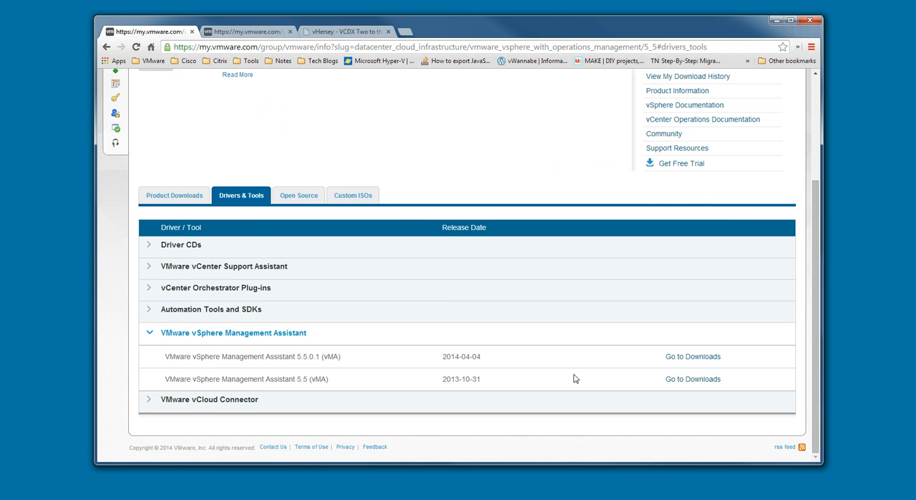
pyautogui.click(697, 358)
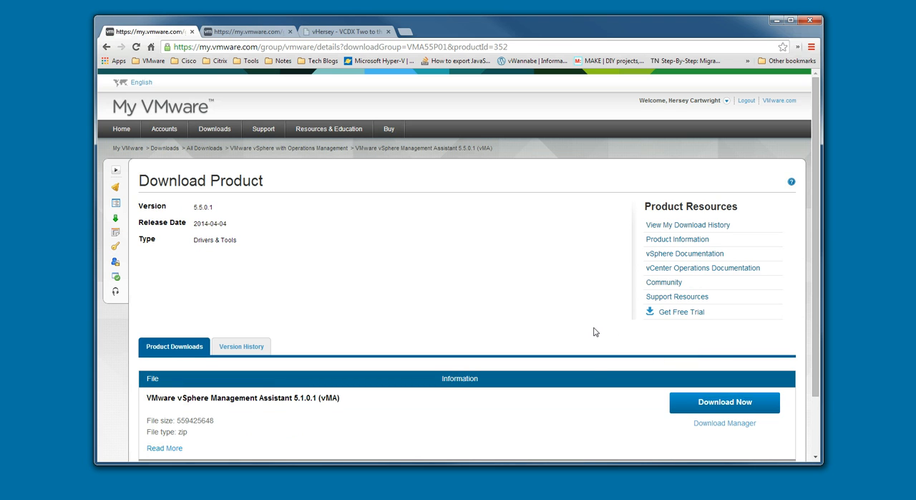
pyautogui.scroll(-2, 594, 331)
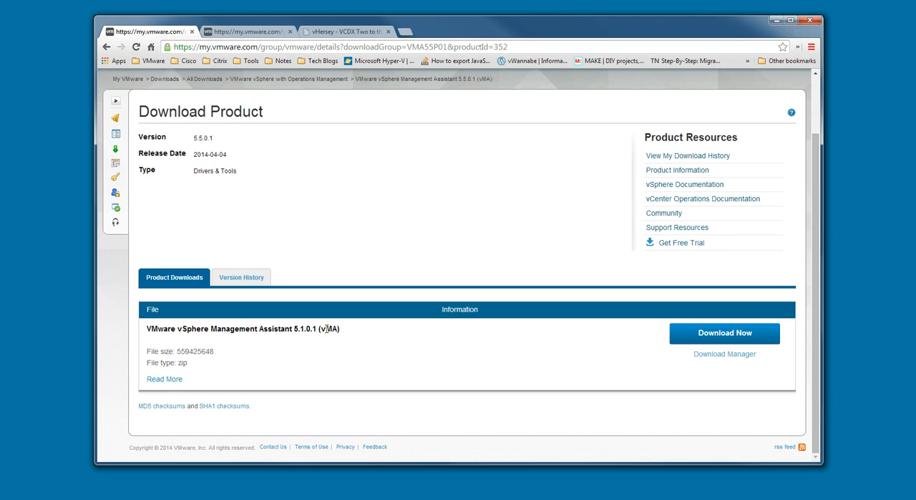
pyautogui.click(166, 379)
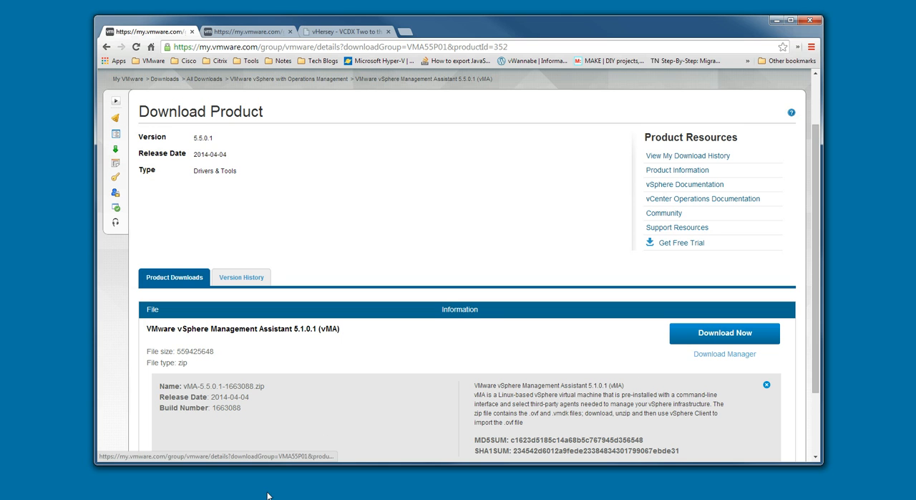
# Switch to Windows Explorer and view the vMA folder and the contents of its extracted vMA-5.5.0.1-1663088 folder
pyautogui.hotkey('alt', 'Tab')
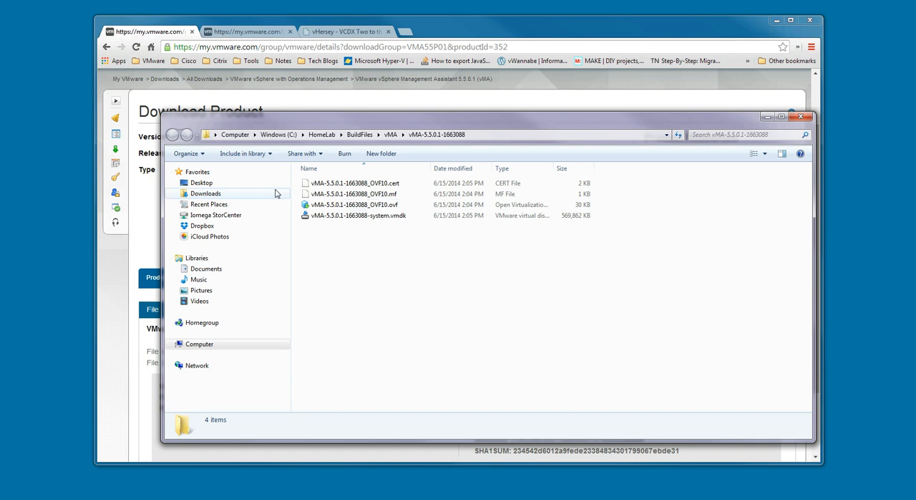
pyautogui.click(390, 135)
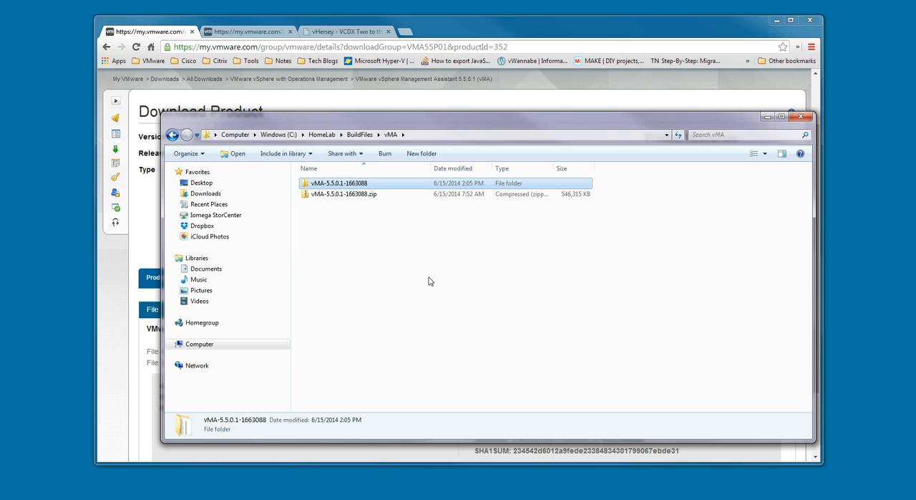
pyautogui.doubleClick(320, 188)
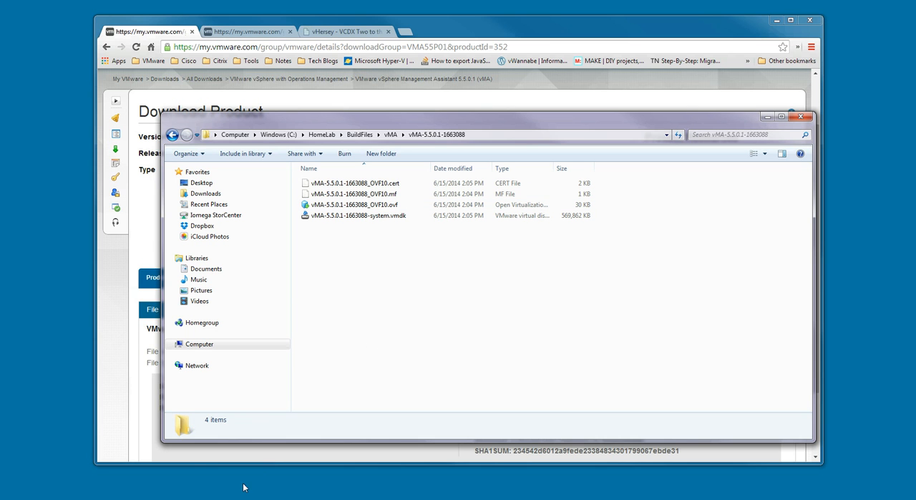
# Switch to VMware Workstation and browse to the vMA-5.5.0.1-1663088 folder for opening a virtual machine file
pyautogui.moveTo(42, 492)
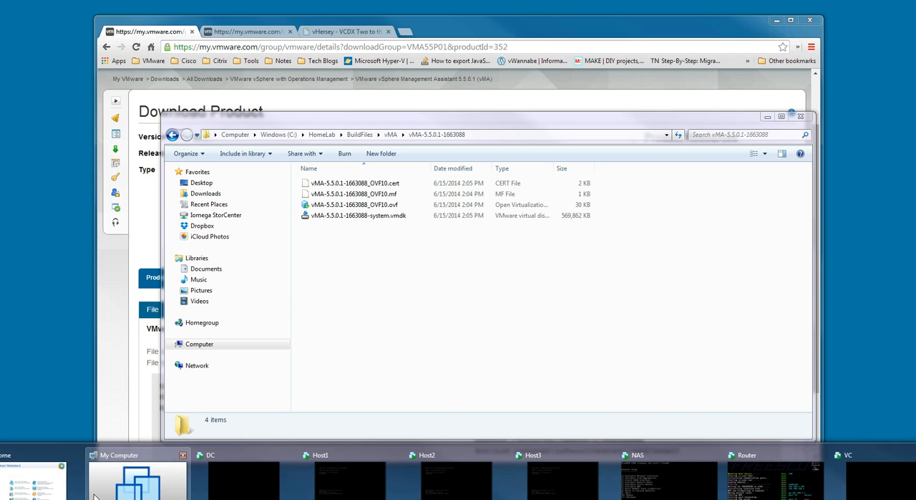
pyautogui.click(43, 492)
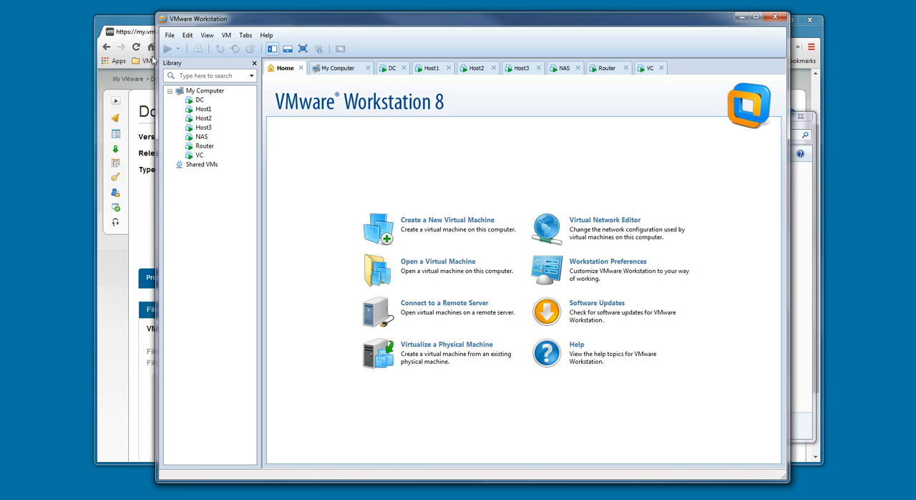
pyautogui.click(170, 36)
pyautogui.click(169, 35)
pyautogui.click(169, 35)
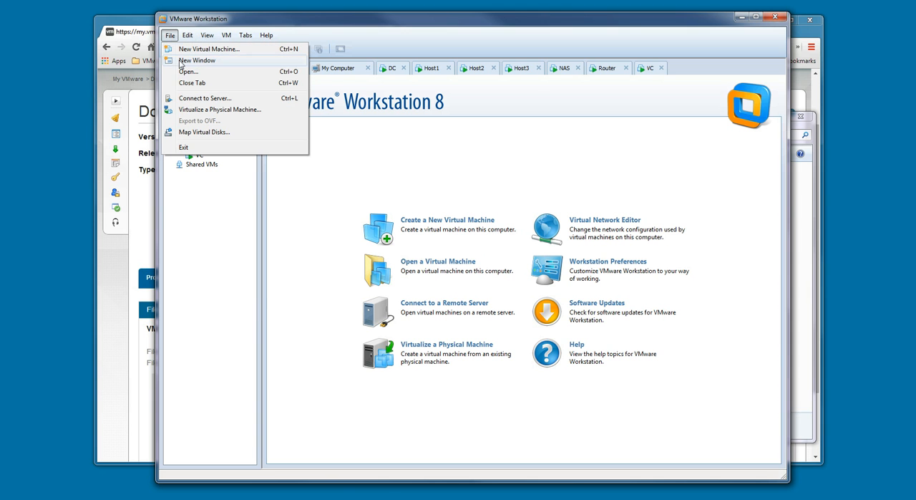
pyautogui.click(186, 72)
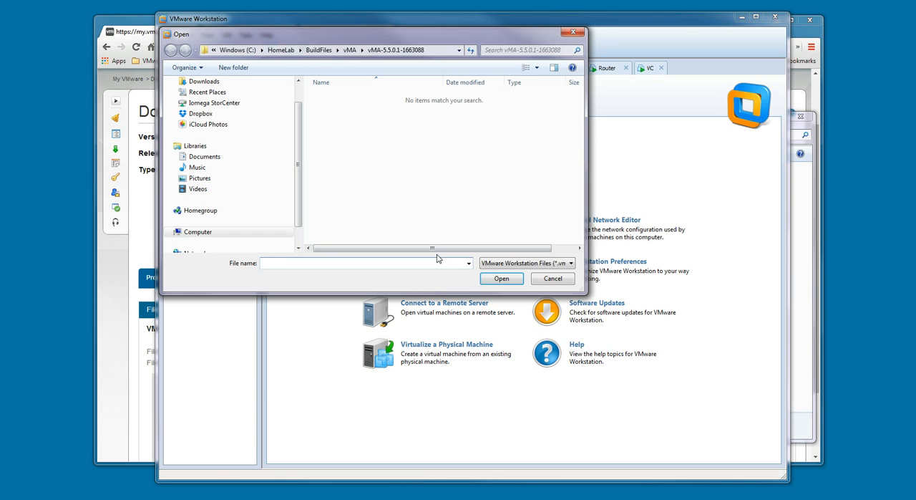
pyautogui.click(349, 50)
pyautogui.doubleClick(352, 98)
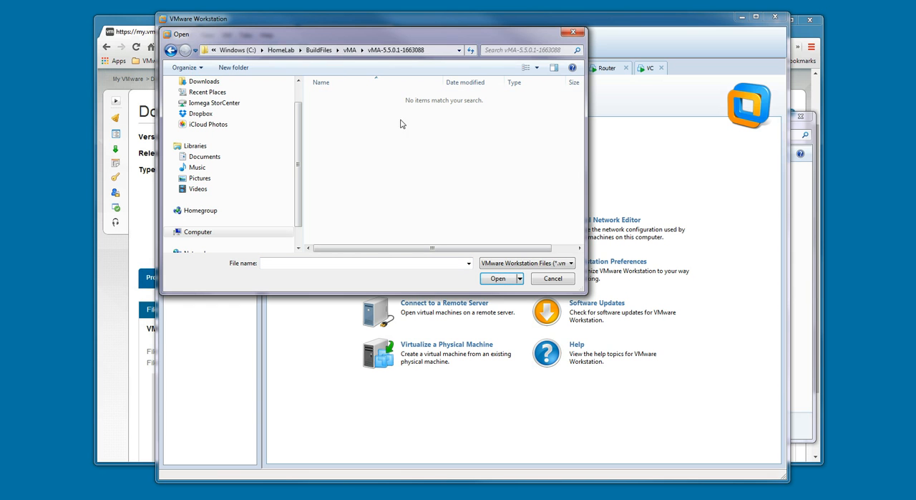
# Show all image files and import vMA-5.5.0.1-1663088_OVF10.ovf with the default name and storage path
pyautogui.click(544, 265)
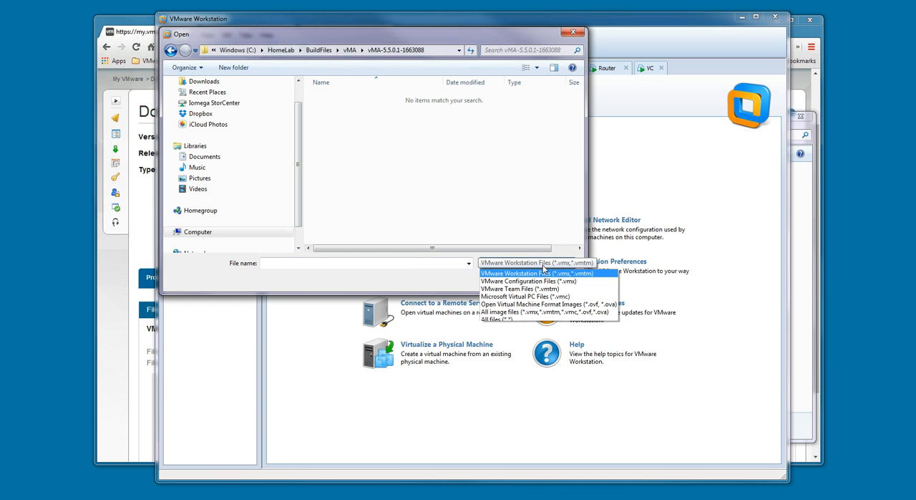
pyautogui.click(551, 313)
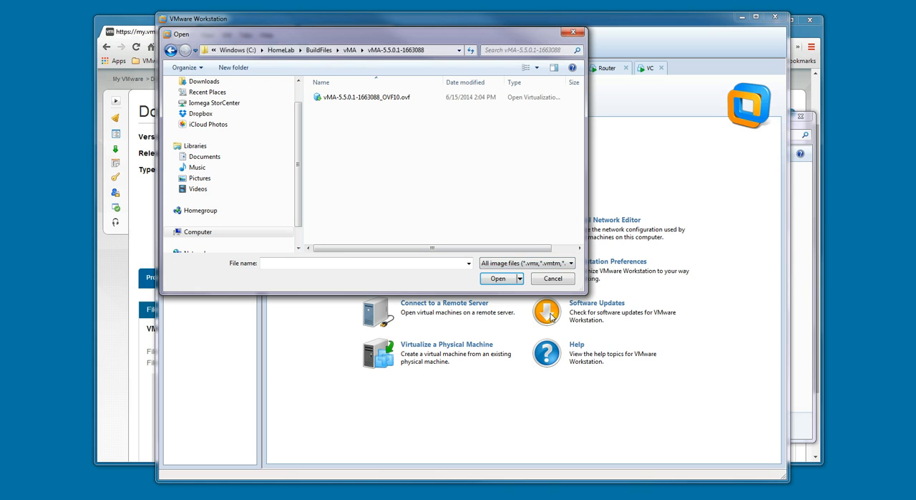
pyautogui.doubleClick(388, 107)
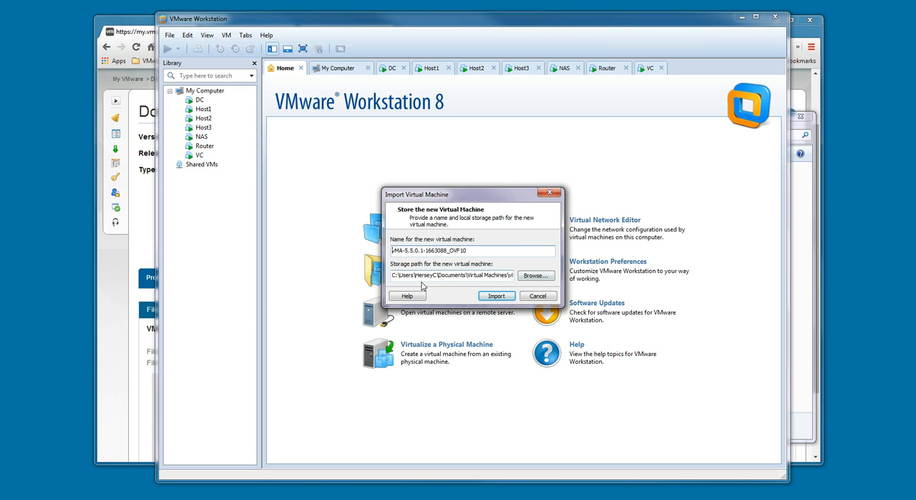
pyautogui.moveTo(449, 278); pyautogui.dragTo(528, 275)
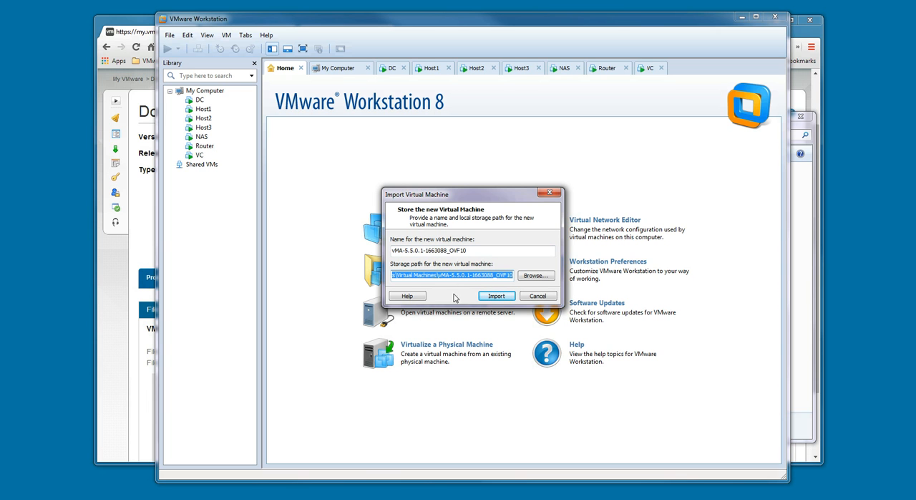
pyautogui.click(499, 299)
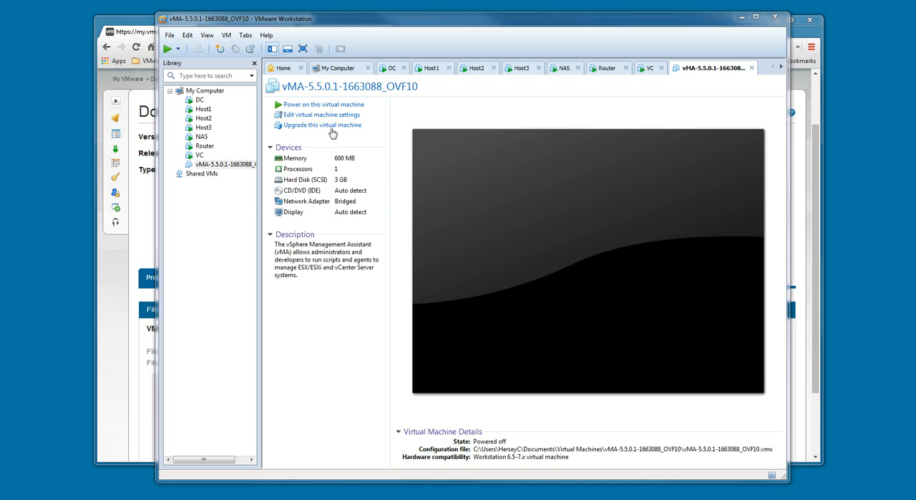
# Set the imported vMA virtual machine's memory to 128 MB
pyautogui.click(312, 117)
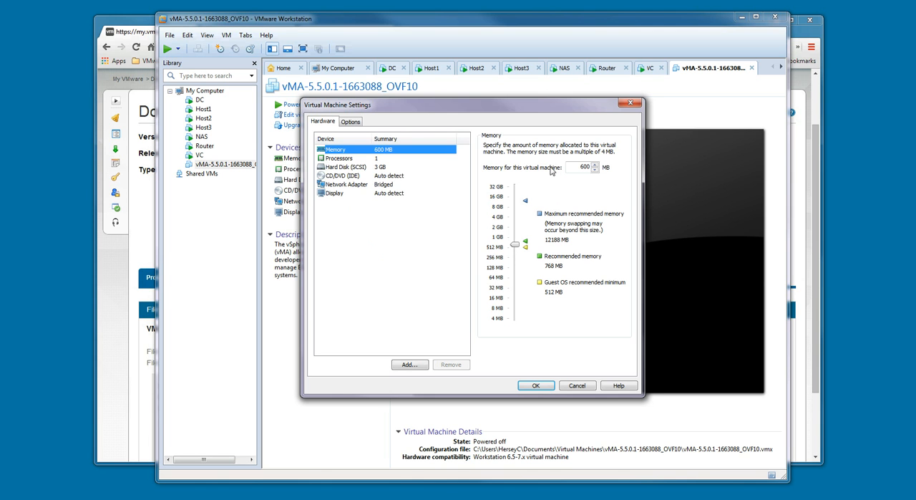
pyautogui.doubleClick(579, 167)
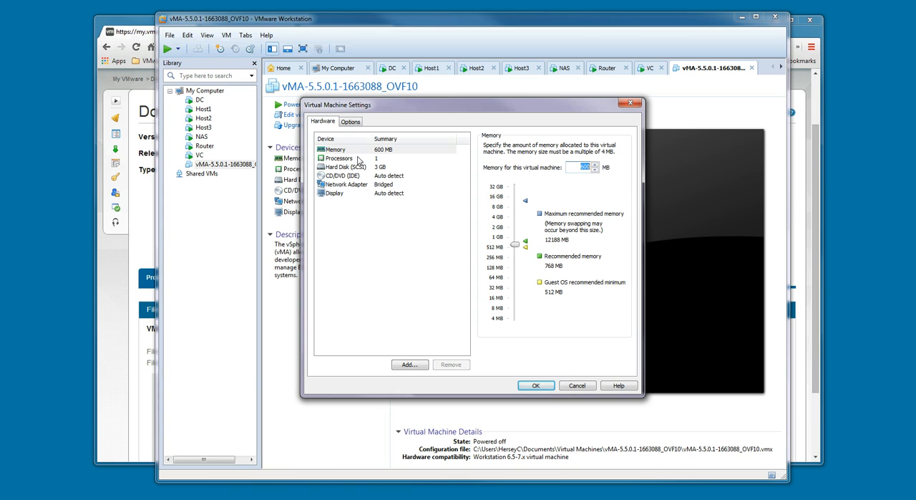
pyautogui.write('128')
# Connect the vMA virtual machine's network adapter to the custom virtual network VMnet3 and apply the settings
pyautogui.click(350, 186)
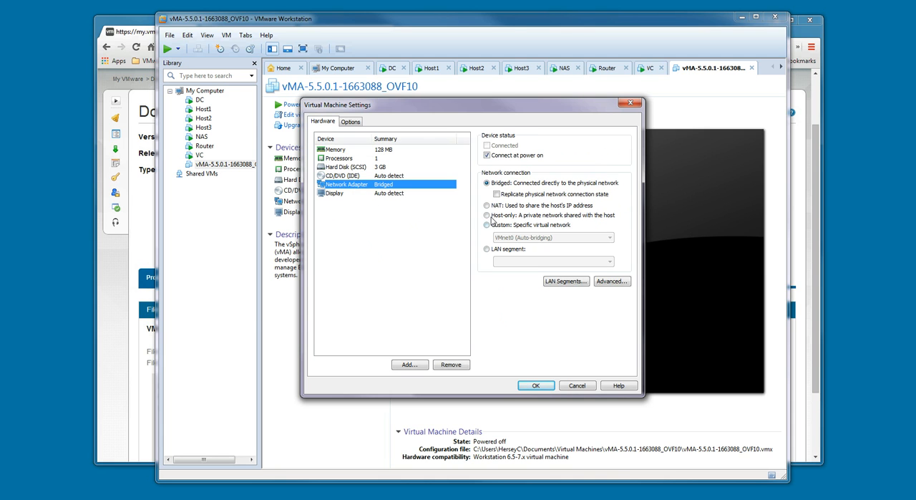
pyautogui.click(487, 226)
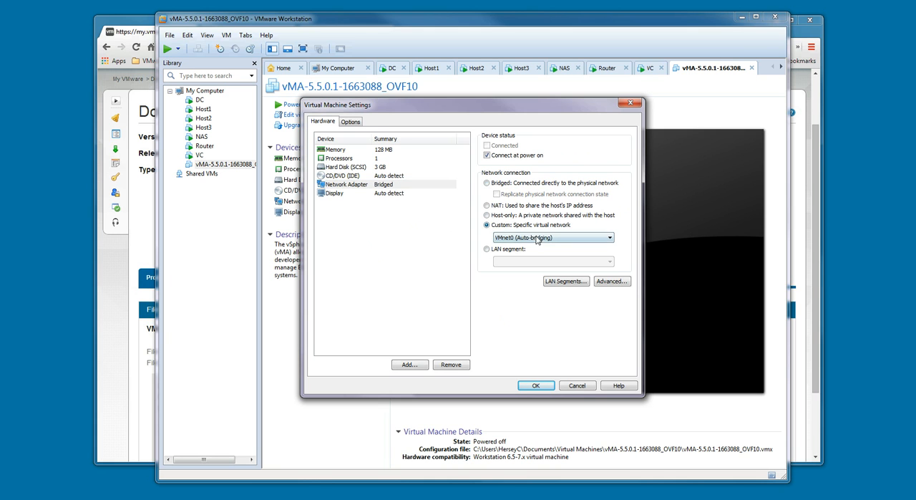
pyautogui.click(522, 236)
pyautogui.click(527, 266)
pyautogui.click(533, 386)
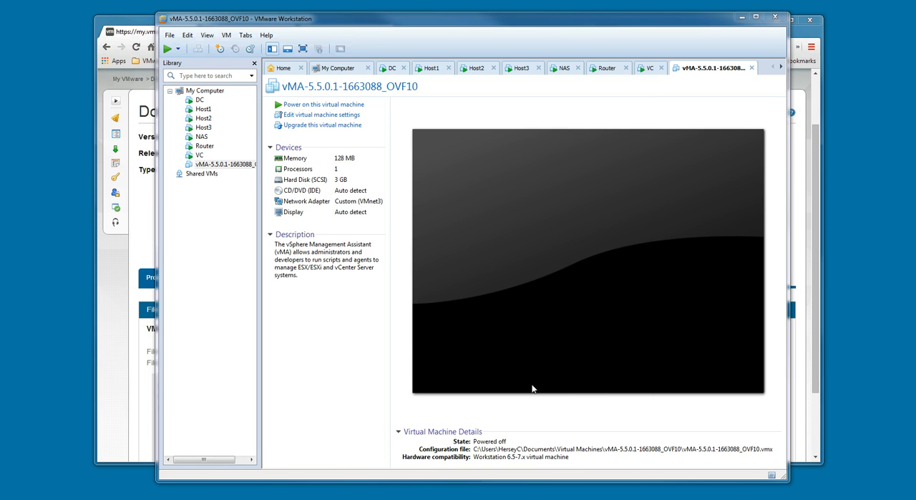
# Power on the vMA virtual machine and boot the SUSE Linux Enterprise Server 11 SP2 entry
pyautogui.click(308, 105)
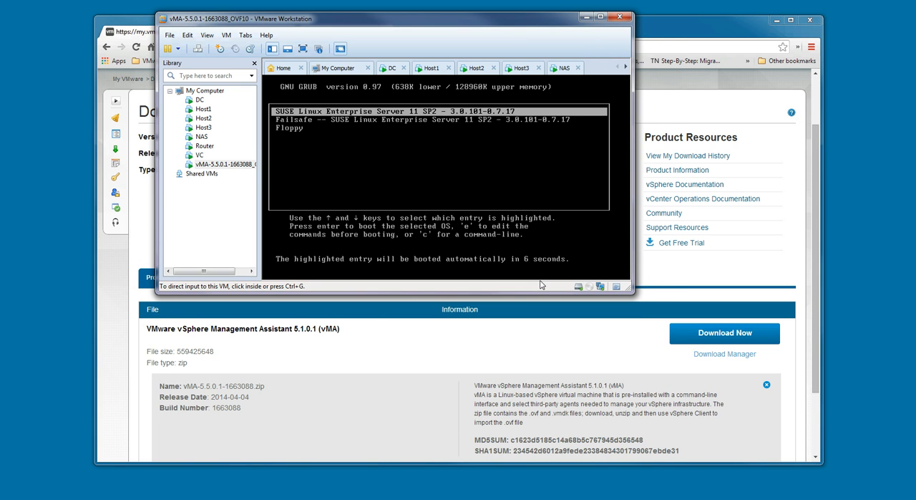
pyautogui.click(478, 219)
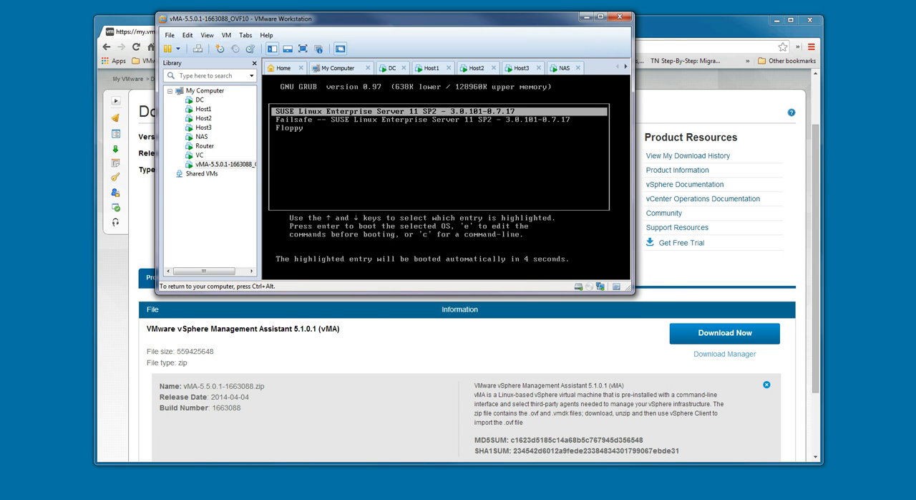
pyautogui.press('Return')
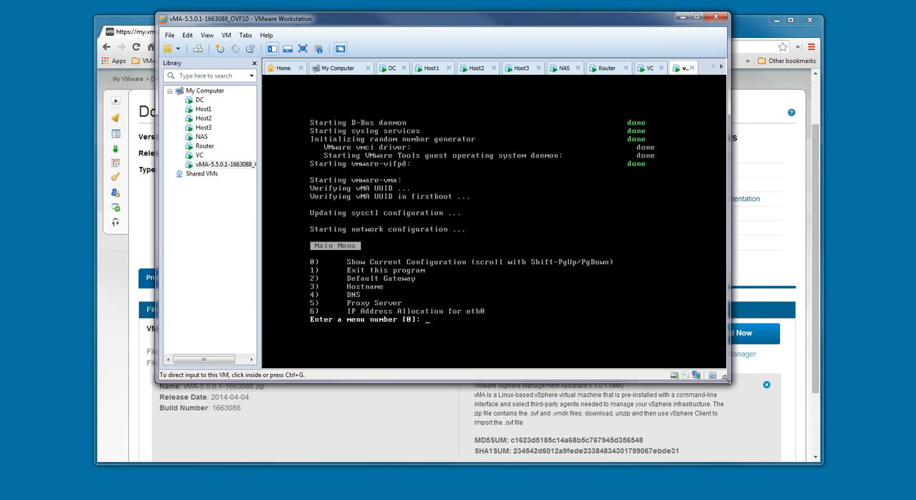
# Show the current network configuration using option 0 of the vMA console's main menu
pyautogui.click(588, 329)
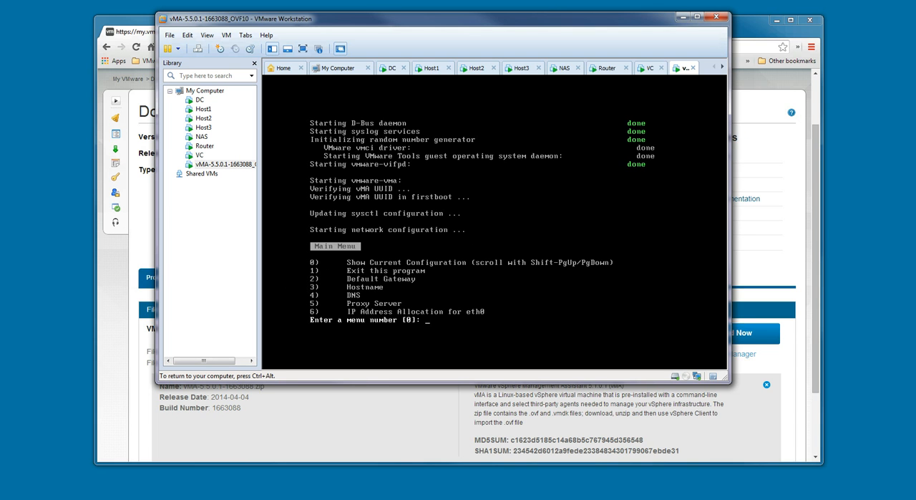
pyautogui.write('0')
pyautogui.press('Return')
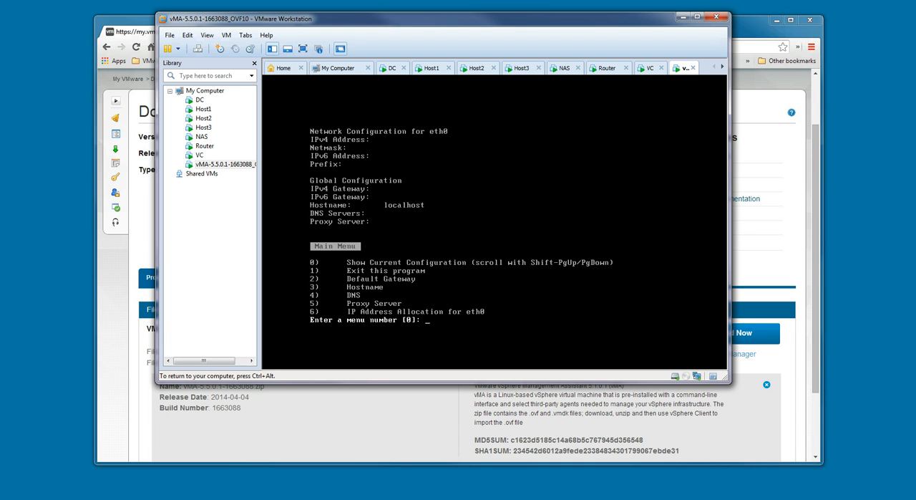
# Begin the IP address allocation for eth0, declining IPv6, enabling IPv4 and choosing a static address instead of DHCP
pyautogui.write('6')
pyautogui.press('Return')
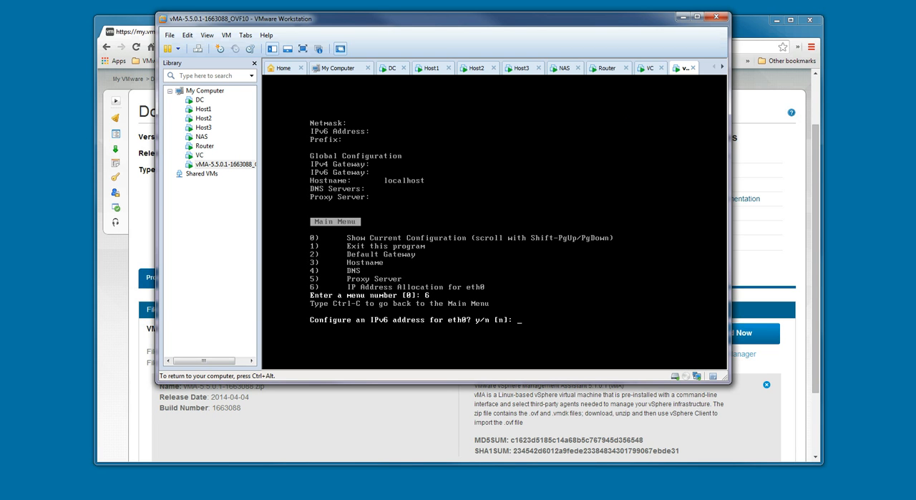
pyautogui.write('n')
pyautogui.press('Return')
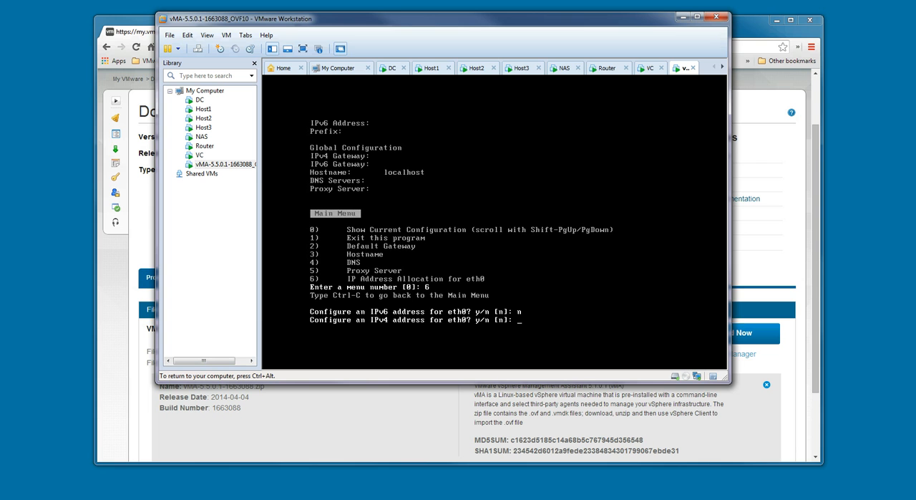
pyautogui.write('y')
pyautogui.press('Return')
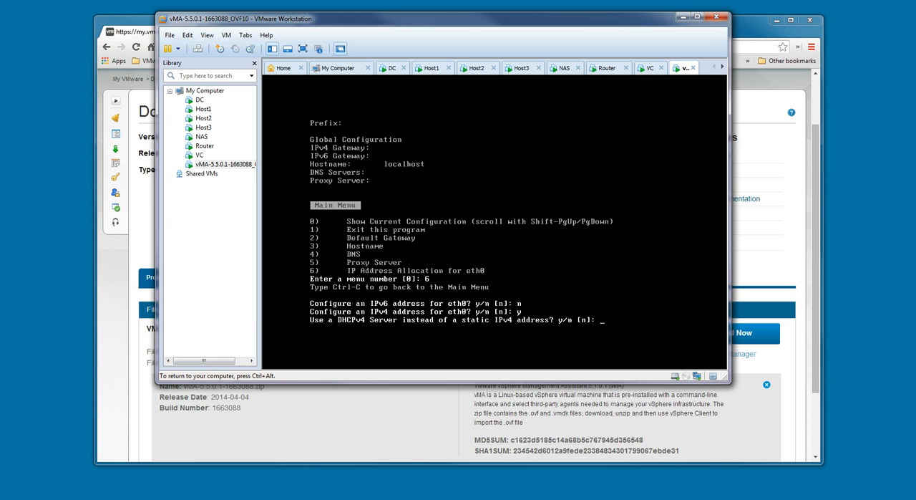
pyautogui.write('n')
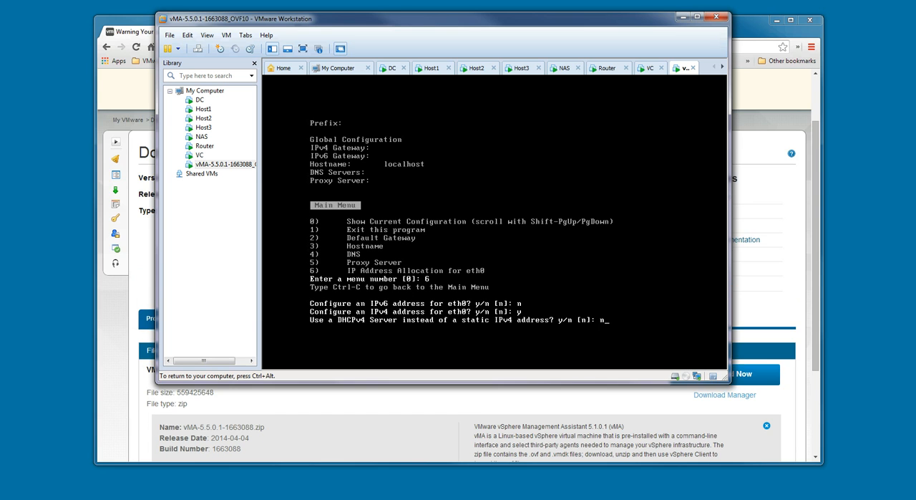
pyautogui.press('Return')
# Set eth0's IPv4 address to 192.168.199.6 with netmask 255.255.255.0 and confirm the values as correct
pyautogui.write('192')
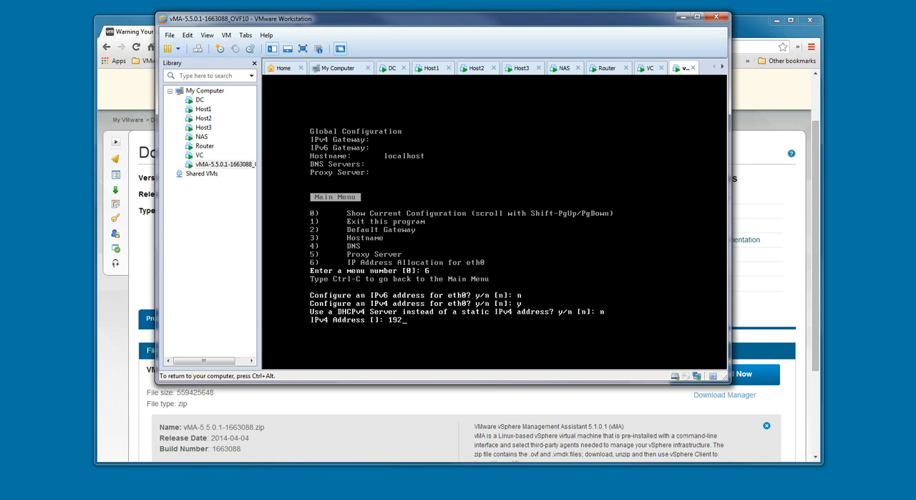
pyautogui.write('.168.199.6')
pyautogui.press('Return')
pyautogui.write('2')
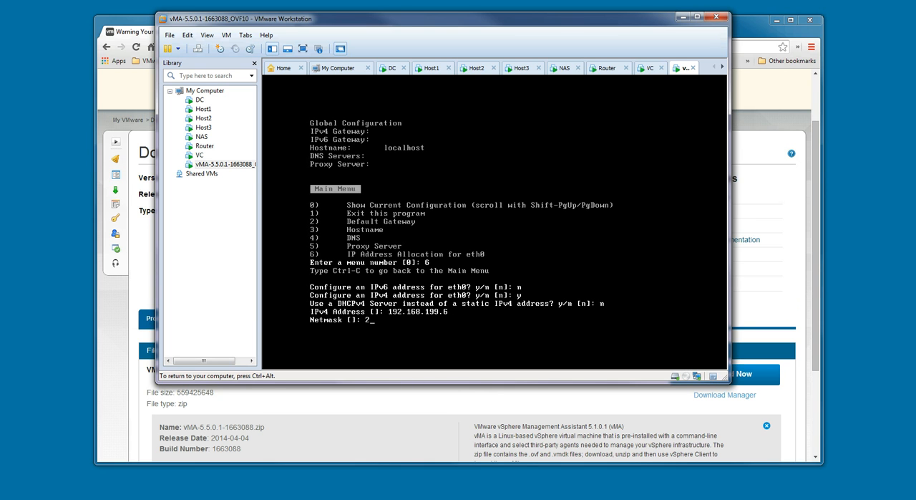
pyautogui.write('55.255.255.255.0')
pyautogui.press('Return')
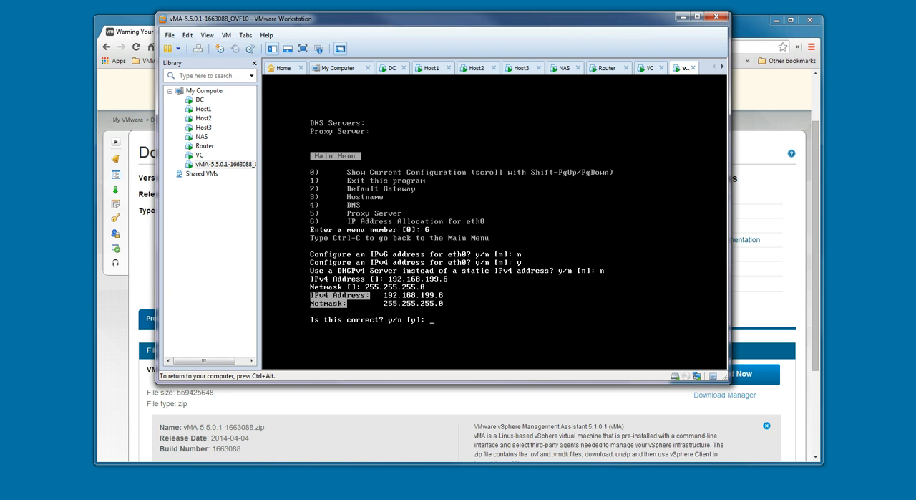
pyautogui.write('y')
pyautogui.press('Return')
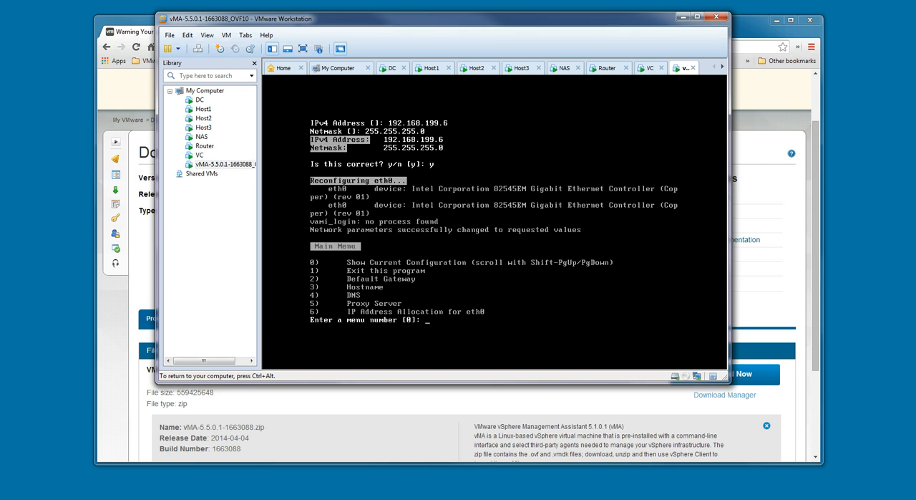
# Set the IPv4 default gateway for eth0 to 192.168.199.2 and leave the IPv6 default gateway empty
pyautogui.write('2')
pyautogui.press('Return')
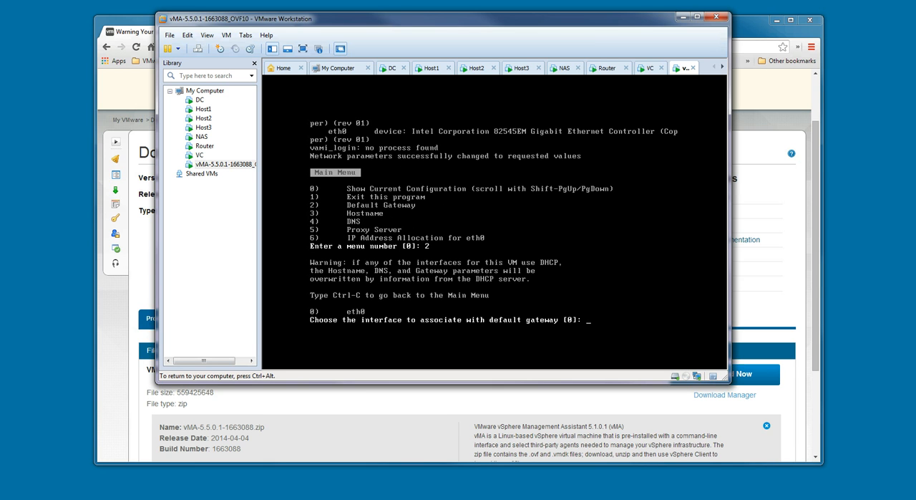
pyautogui.press('Return')
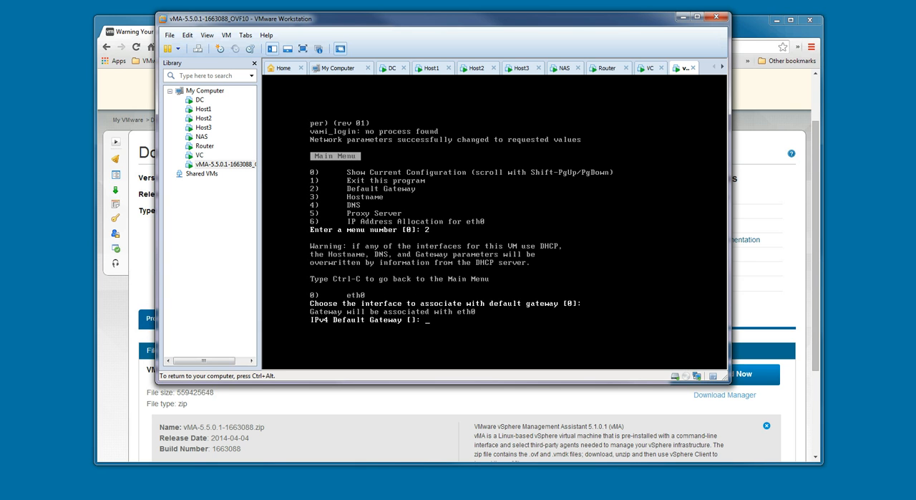
pyautogui.write('192.168.199.2')
pyautogui.press('Return')
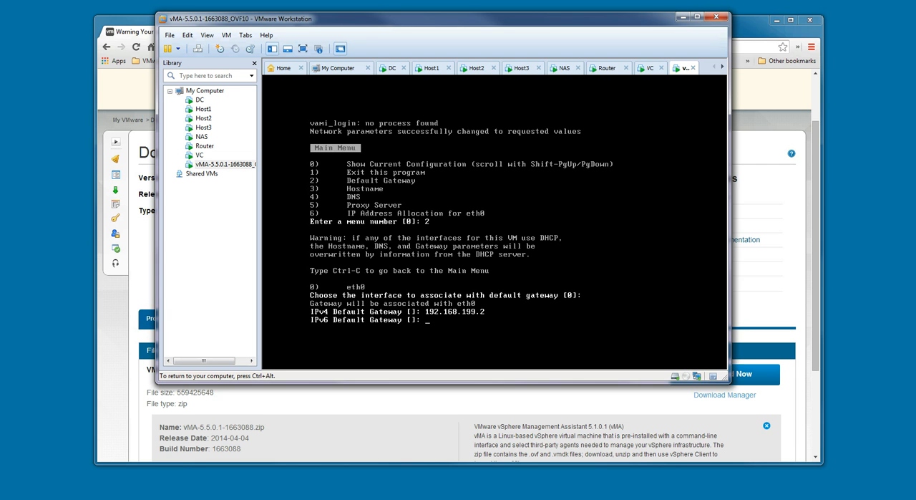
pyautogui.press('Return')
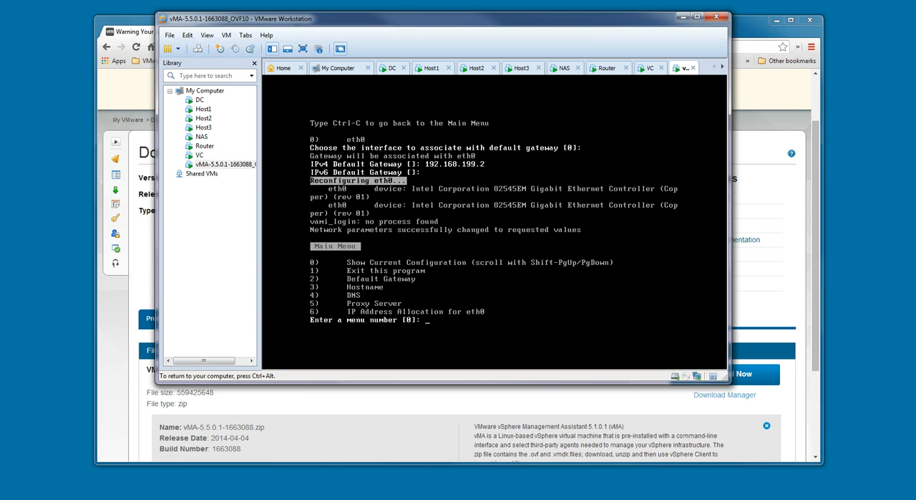
# Set DNS Server 1 of the vMA to 192.168.199.4 and accept the default for the optional second server
pyautogui.write('4')
pyautogui.press('Return')
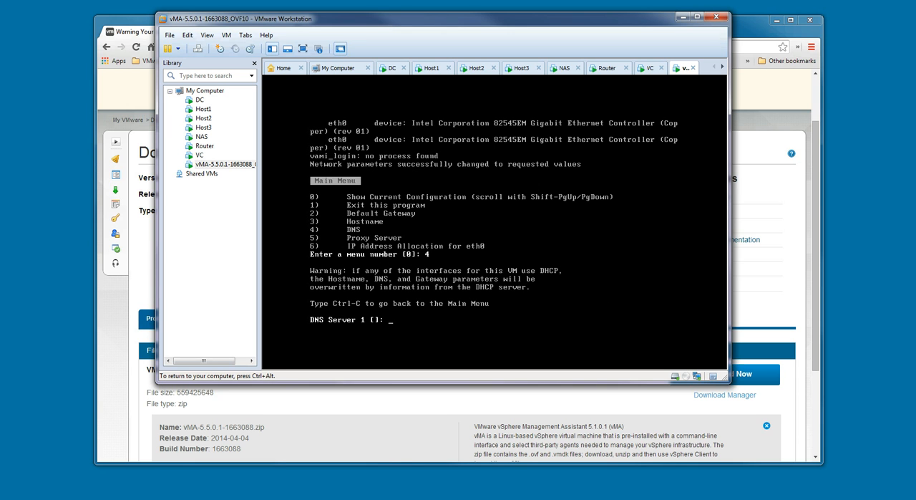
pyautogui.write('192.168.199.4')
pyautogui.press('Return')
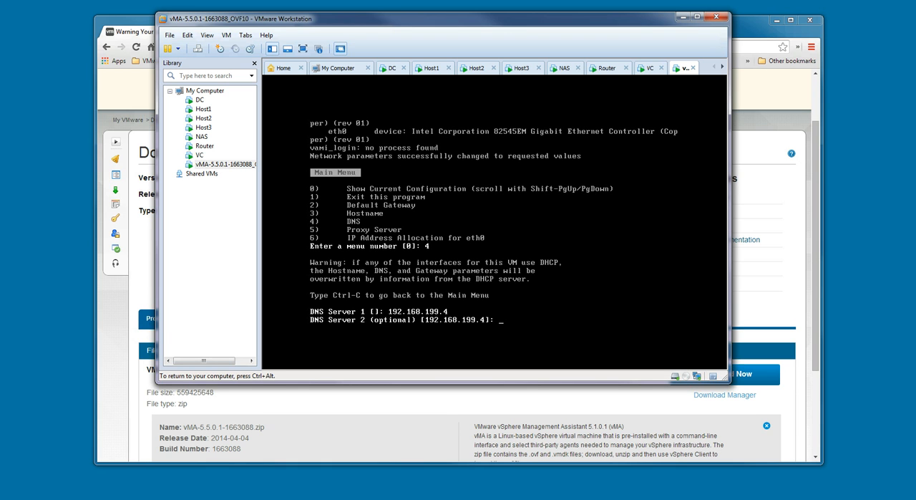
pyautogui.press('Return')
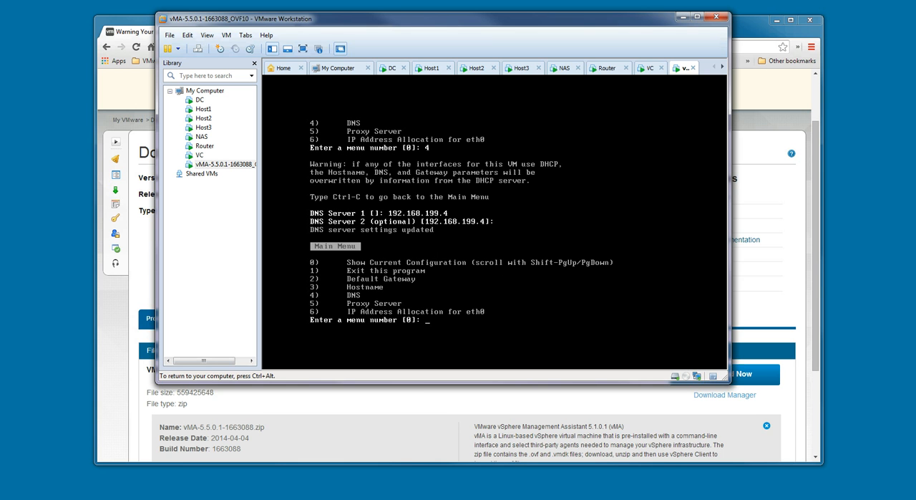
# Set the vMA hostname to vMA55 and show the current network configuration
pyautogui.write('3')
pyautogui.press('Return')
pyautogui.write('vMA55')
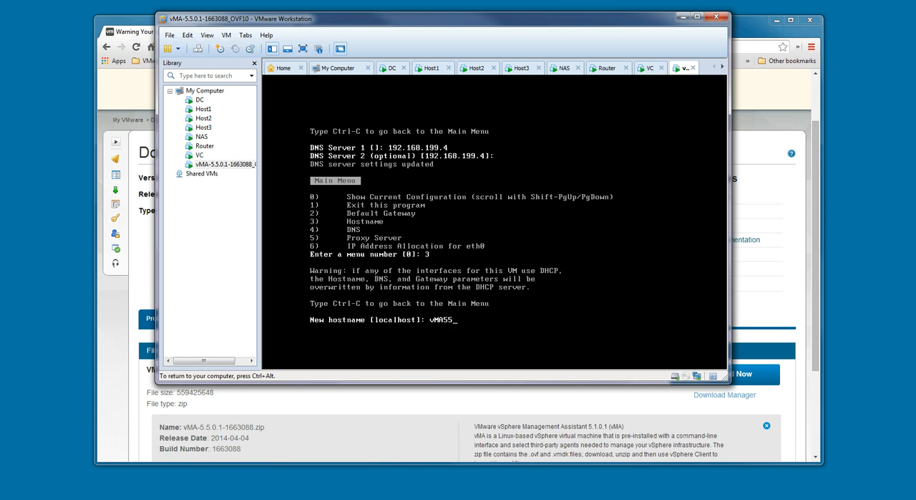
pyautogui.press('Return')
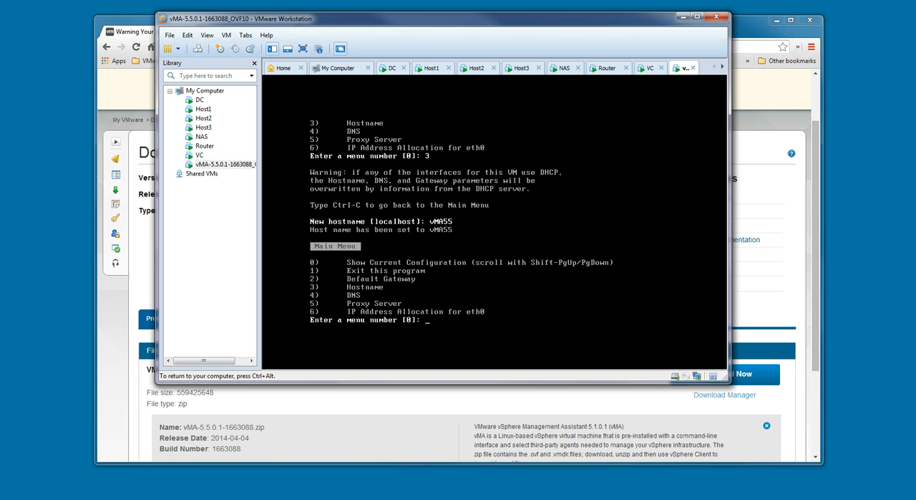
pyautogui.write('0')
pyautogui.press('Return')
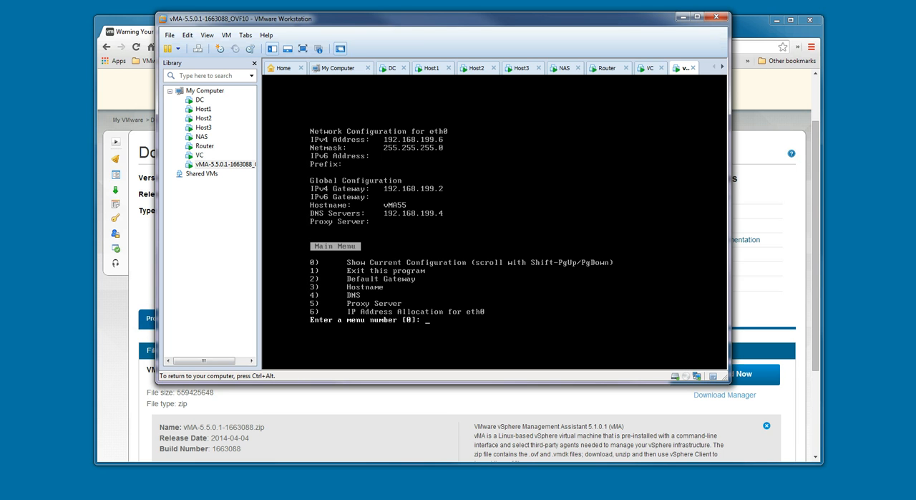
# Exit the network configuration program and set the vi-admin account's password, entering the old password and the new one twice
pyautogui.write('1')
pyautogui.press('Return')
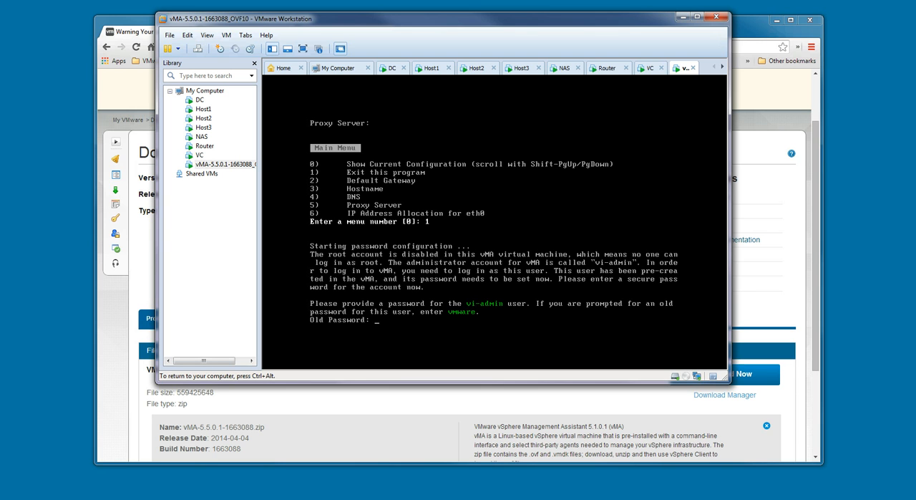
pyautogui.press('Return')
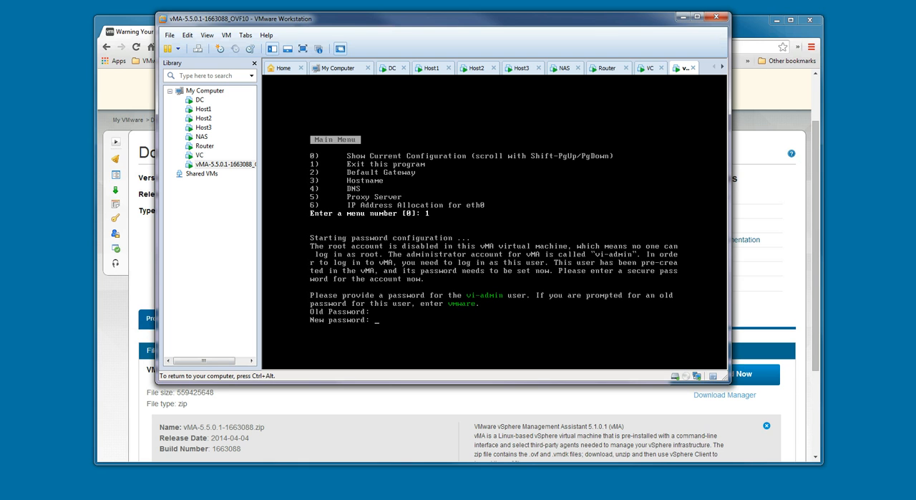
pyautogui.press('Return')
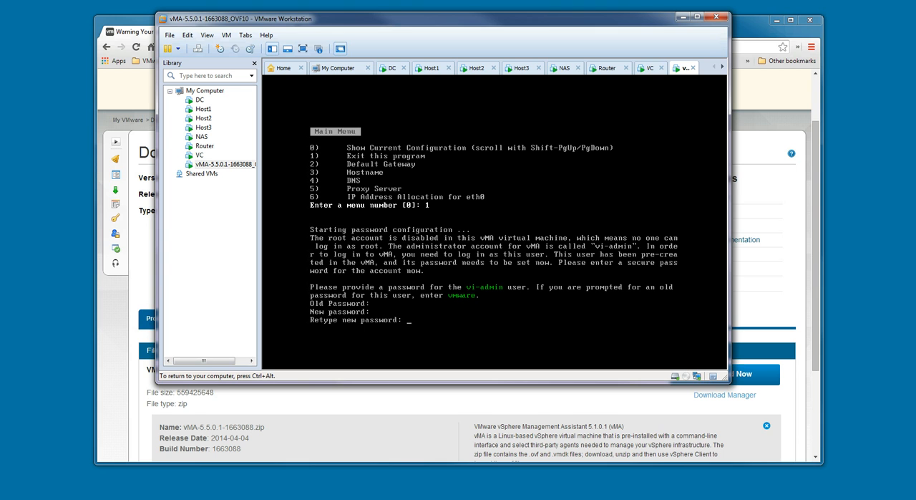
pyautogui.press('Return')
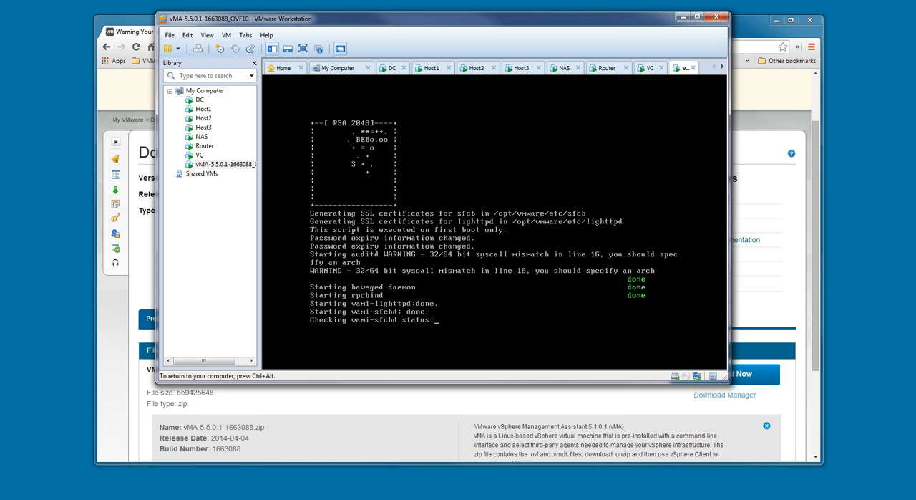
# Log in at the vMA console as vi-admin with the account password
pyautogui.hotkey('ctrl', 'alt')
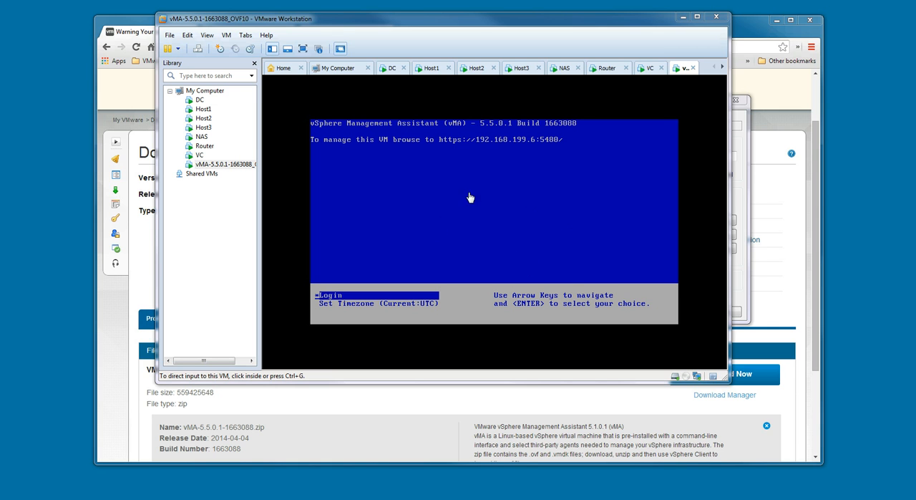
pyautogui.click(573, 224)
pyautogui.press('Return')
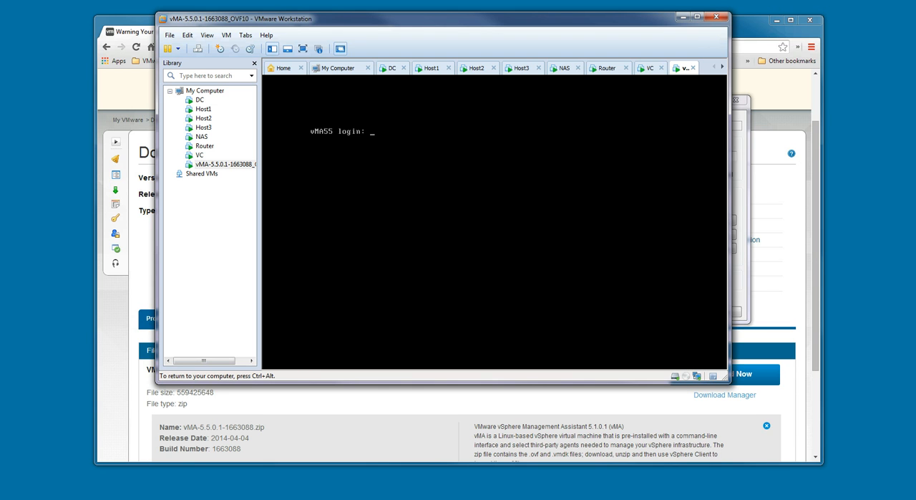
pyautogui.write('vi-admin')
pyautogui.press('Return')
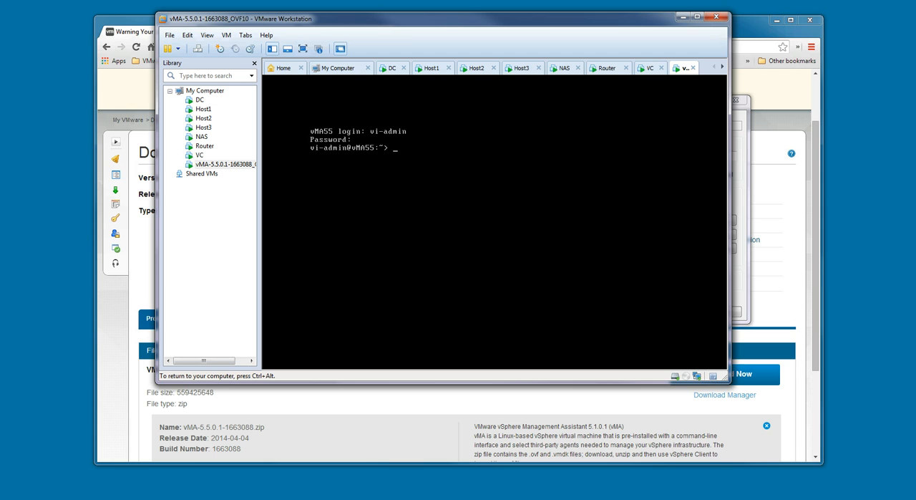
# Ping 192.168.199.4 from the vMA console and stop the ping after a couple of replies
pyautogui.write('ping 192.168.199.4')
pyautogui.press('Return')
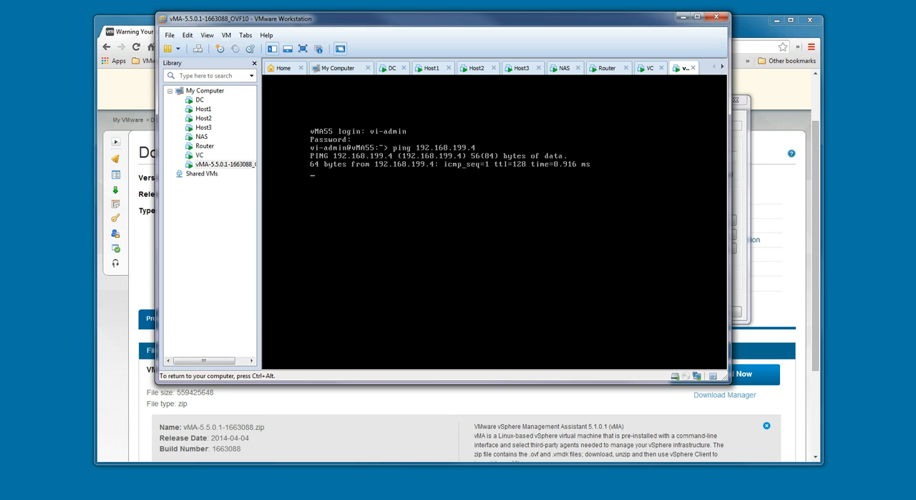
pyautogui.hotkey('ctrl', 'c')
# Test DNS resolution from the vMA console with nslookup dc.lab.local
pyautogui.write('nslook')
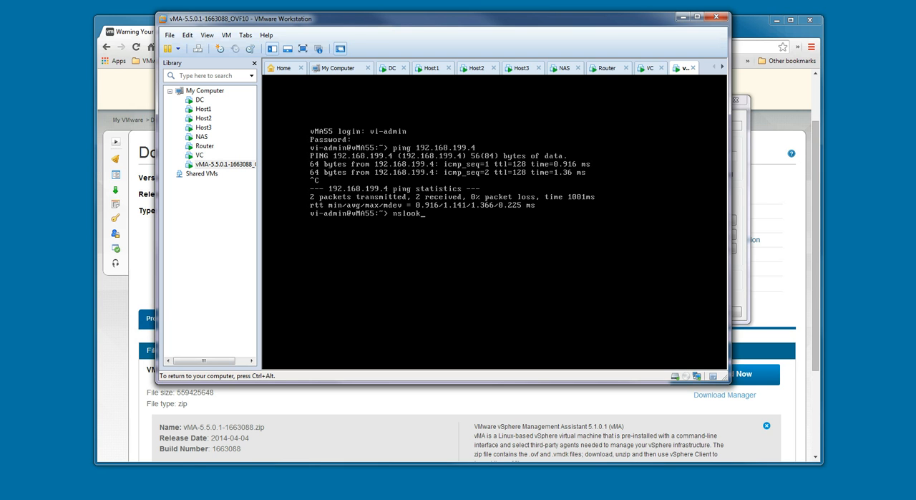
pyautogui.write('up dc.lab.local')
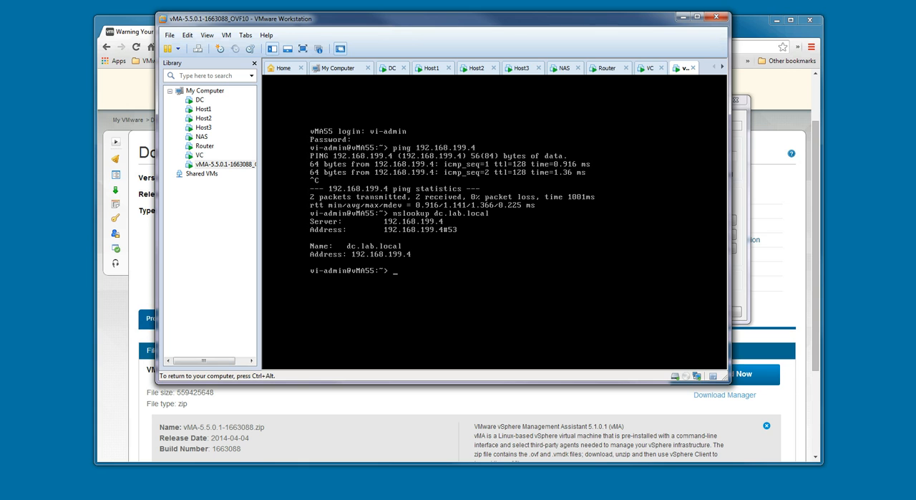
# Switch to PuTTY and open an SSH connection to the vMA at 192.168.199.6 on port 22
pyautogui.hotkey('ctrl', 'alt')
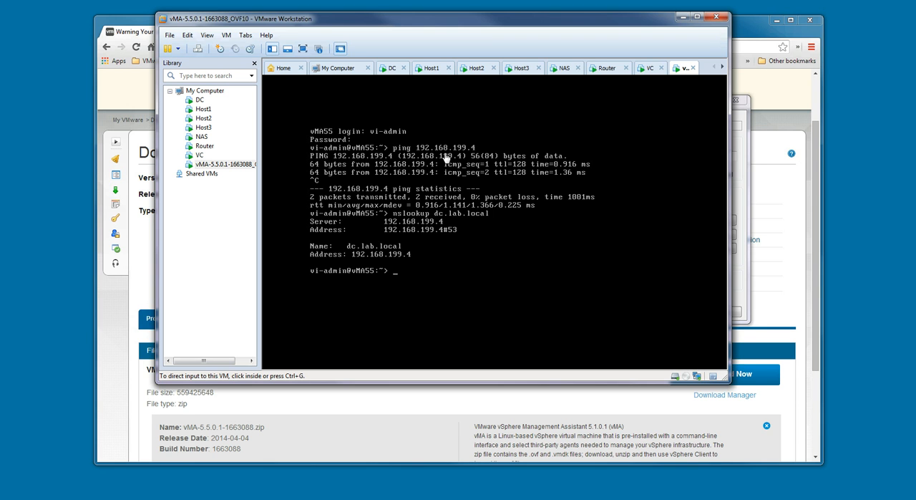
pyautogui.click(747, 184)
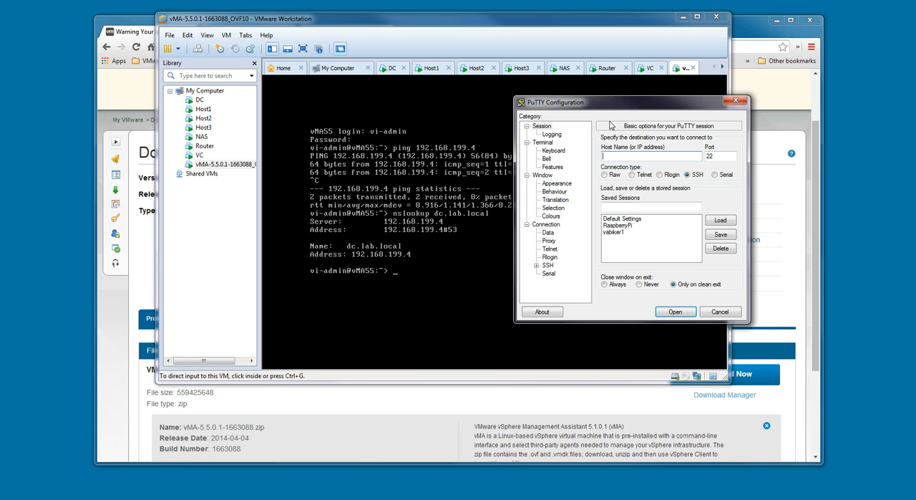
pyautogui.moveTo(616, 110); pyautogui.dragTo(458, 119)
pyautogui.write('192.168')
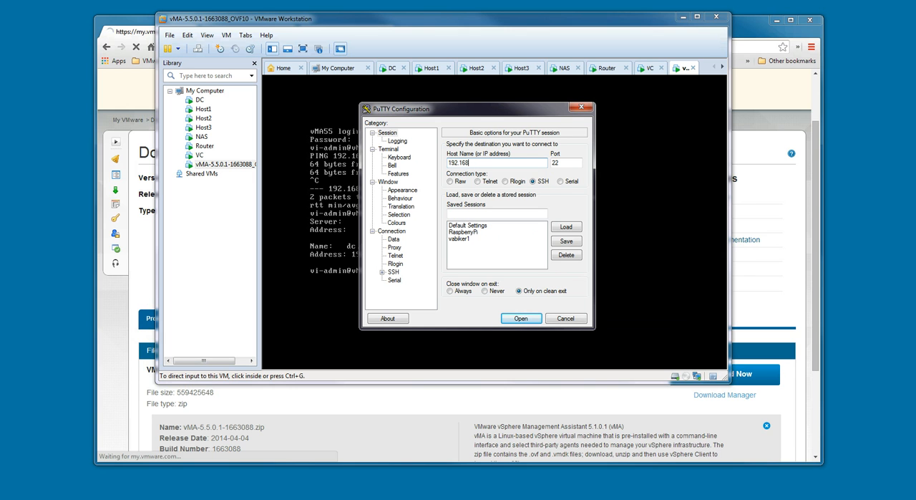
pyautogui.write('.199.4')
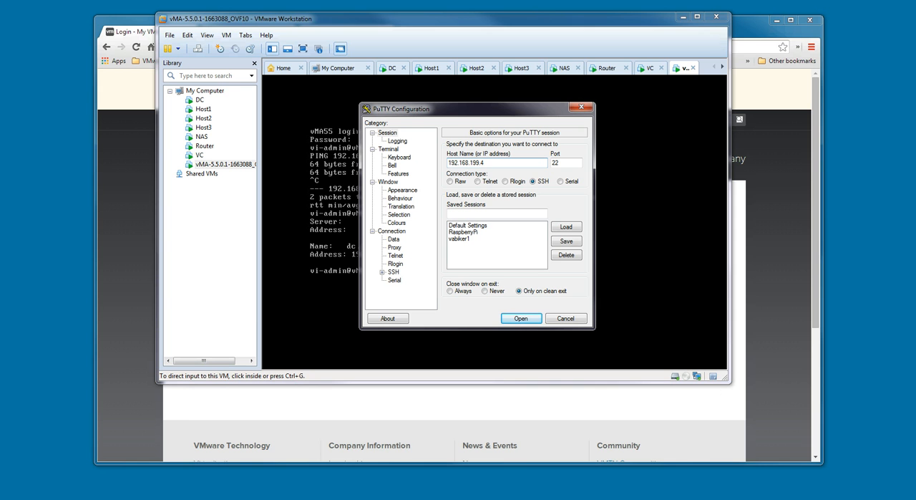
pyautogui.press('BackSpace')
pyautogui.write('6')
pyautogui.press('Return')
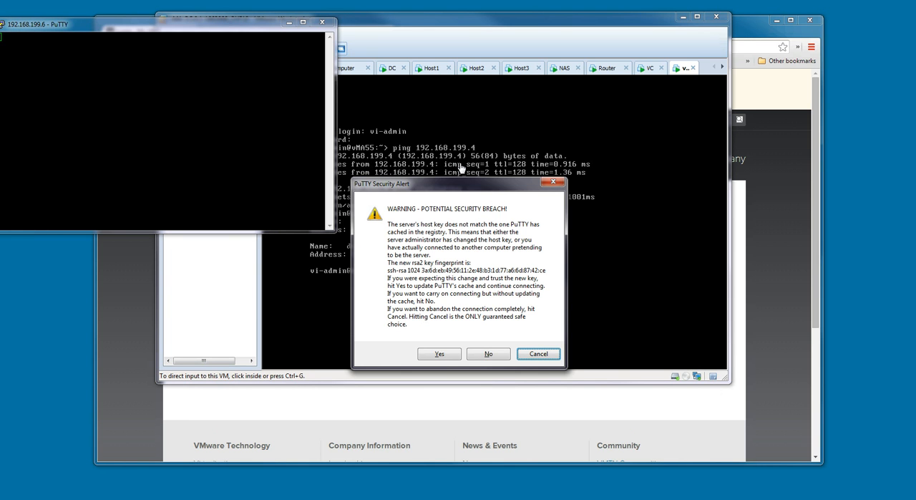
# Accept the server's changed host key and log in to the SSH session as vi-admin with the account password
pyautogui.click(442, 354)
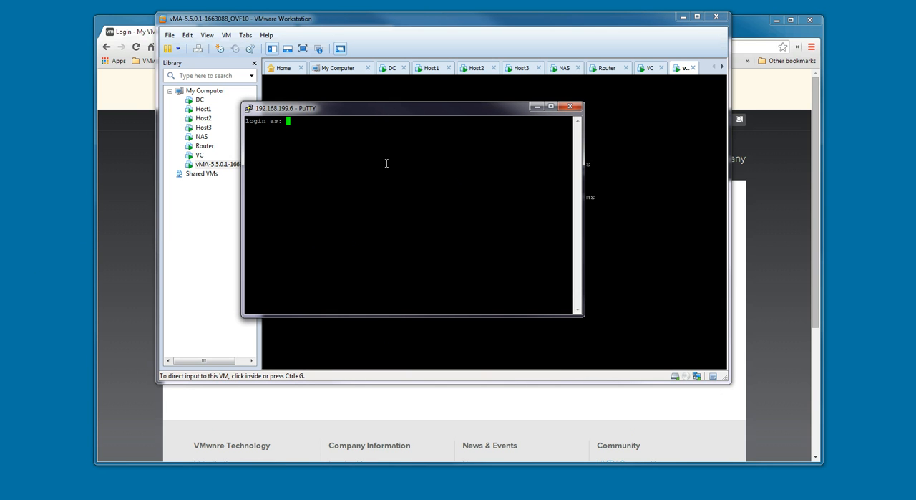
pyautogui.write('vi-admin')
pyautogui.press('Return')
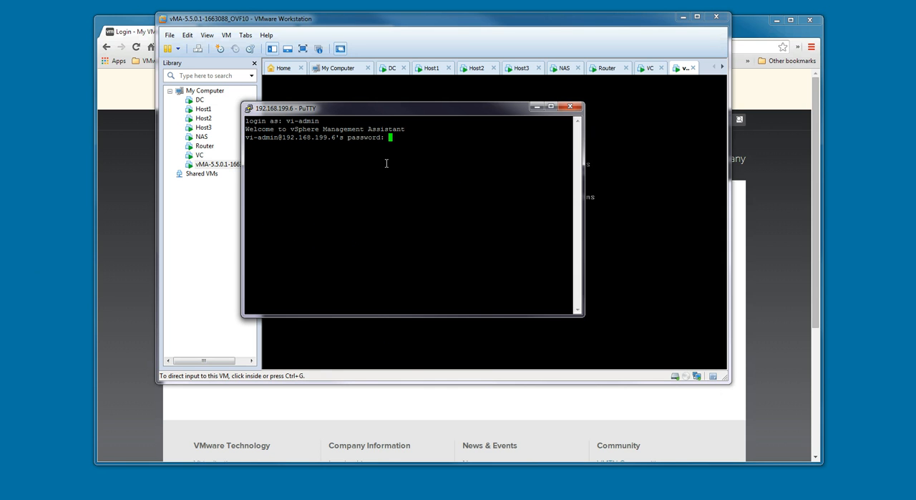
pyautogui.press('Return')
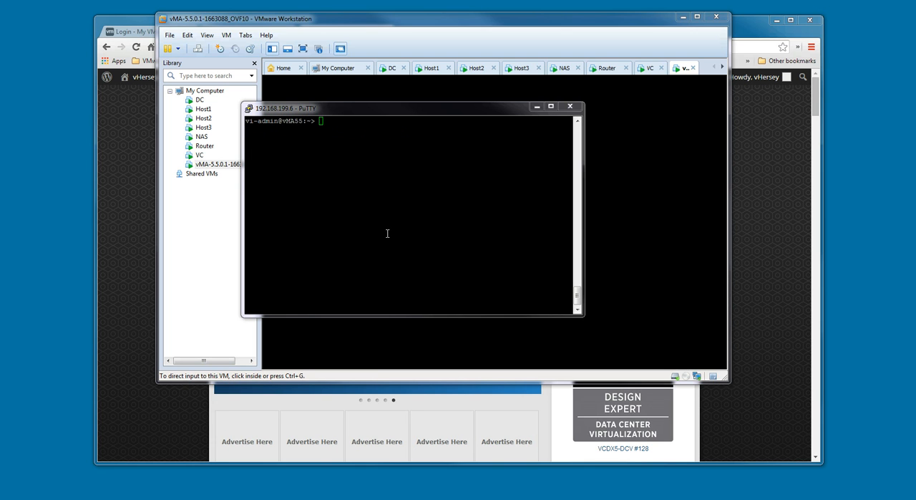
# List the available commands starting with vicfg- using command completion in the SSH session
pyautogui.click(387, 233)
pyautogui.write('vic')
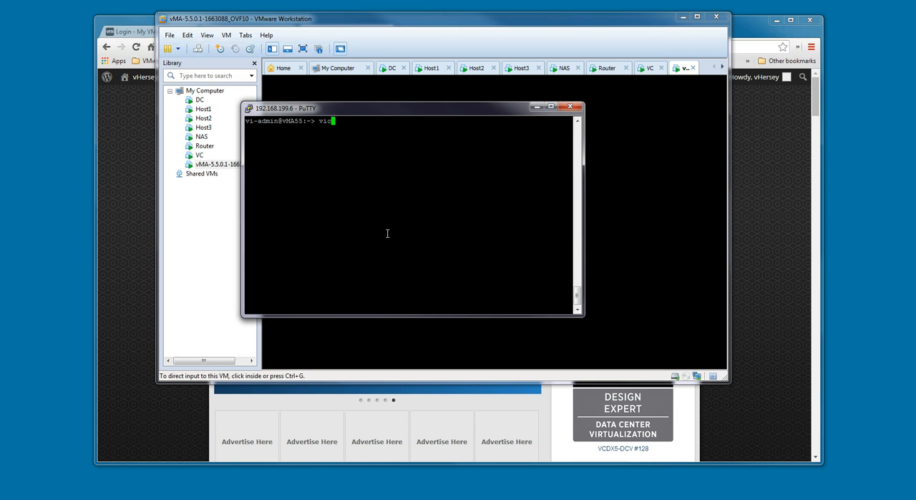
pyautogui.write('fg-')
pyautogui.press('Tab')
pyautogui.press('Tab')
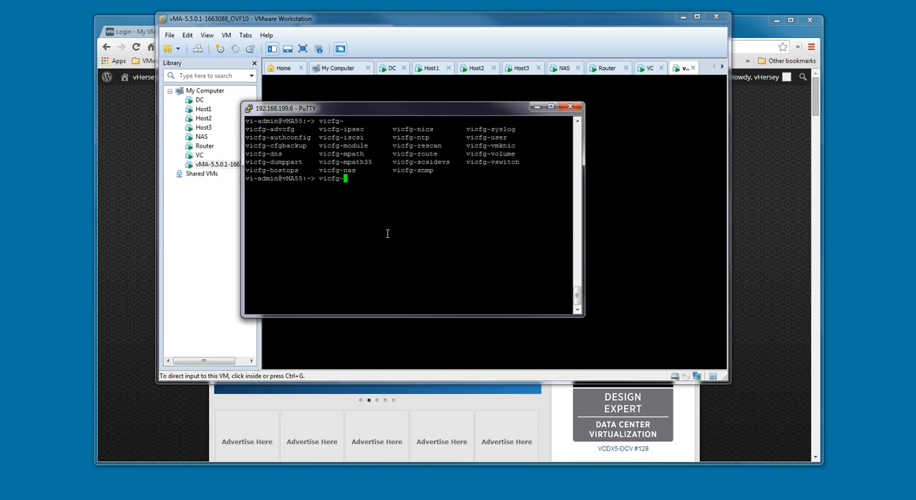
# Run resxtop --server 192.168.199.11 in place of the partial vicfg- command, authenticating as root with the account password
pyautogui.press('BackSpace')
pyautogui.press('BackSpace')
pyautogui.press('BackSpace')
pyautogui.press('BackSpace')
pyautogui.press('BackSpace')
pyautogui.press('BackSpace')
pyautogui.write('resc')
pyautogui.press('BackSpace')
pyautogui.write('xtop --server 192.168.199.11')
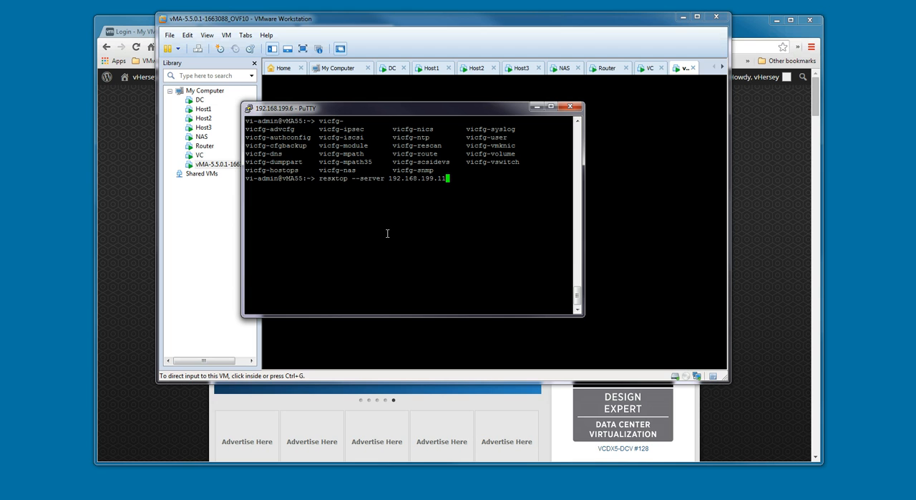
pyautogui.press('Return')
pyautogui.write('root')
pyautogui.press('Return')
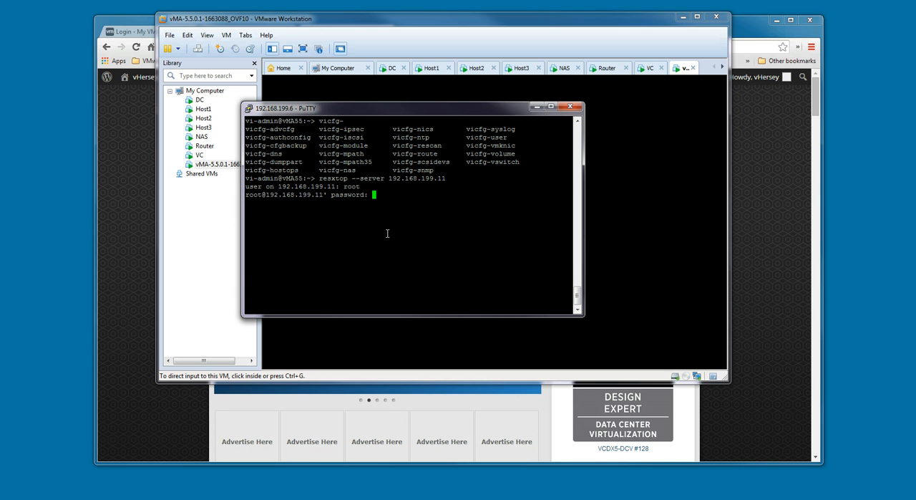
pyautogui.press('Return')
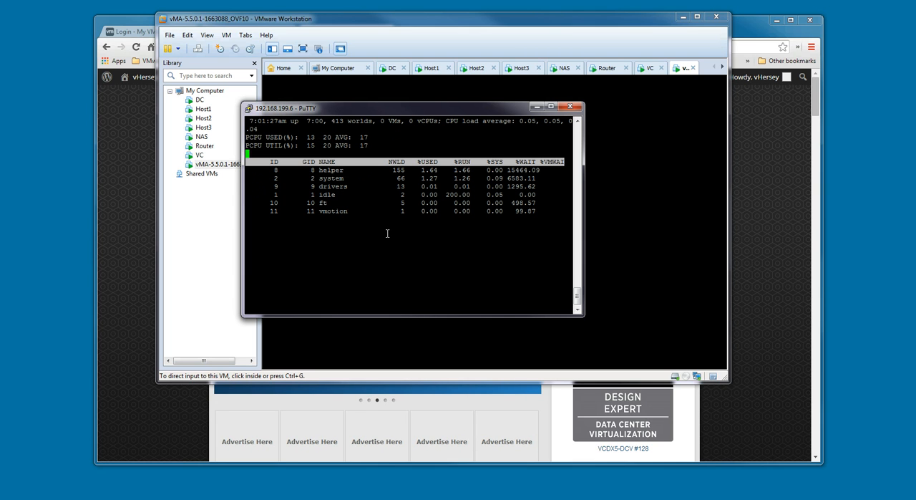
# View the virtual machine disk statistics and the network statistics in resxtop, and quit resxtop
pyautogui.press('v')
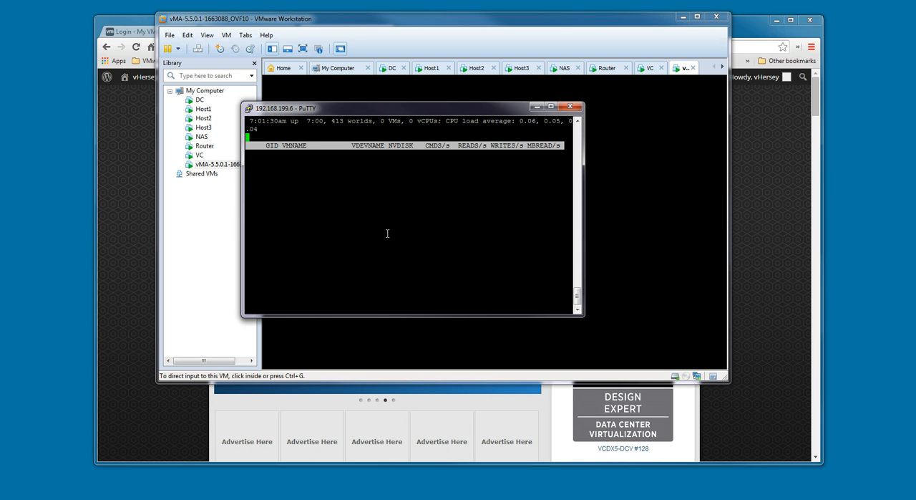
pyautogui.press('n')
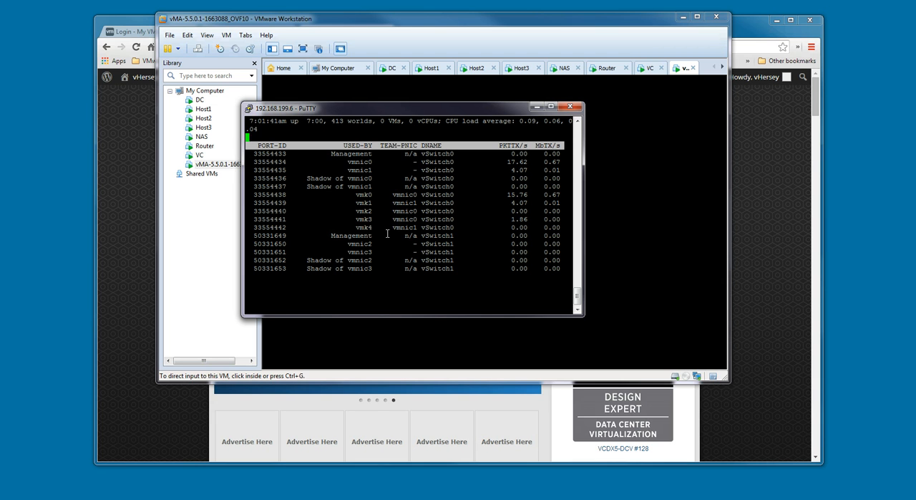
pyautogui.press('q')
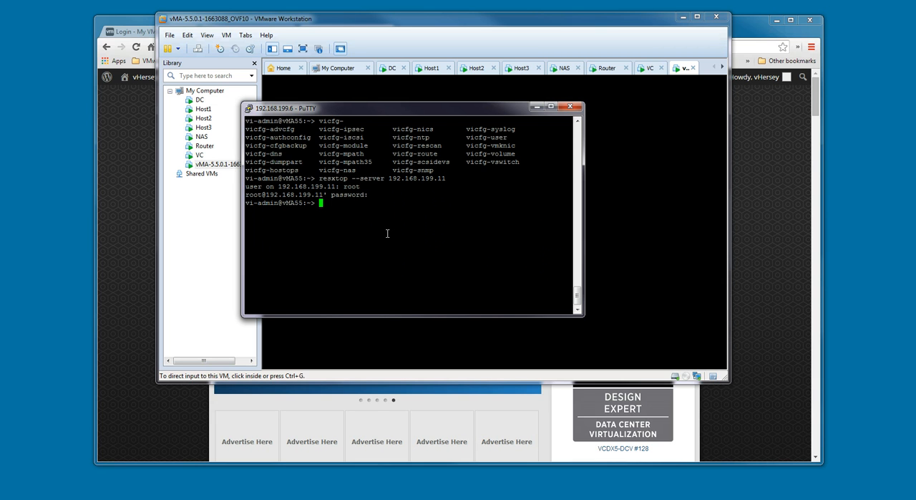
# Try to list the host's virtual switches with vicfg-switch --server 192.168.199.11 --username root -l
pyautogui.write('vic')
pyautogui.write('fg-')
pyautogui.write('swtich')
pyautogui.press('BackSpace')
pyautogui.press('BackSpace')
pyautogui.press('BackSpace')
pyautogui.press('BackSpace')
pyautogui.press('BackSpace')
pyautogui.write('itch --server 192.168.')
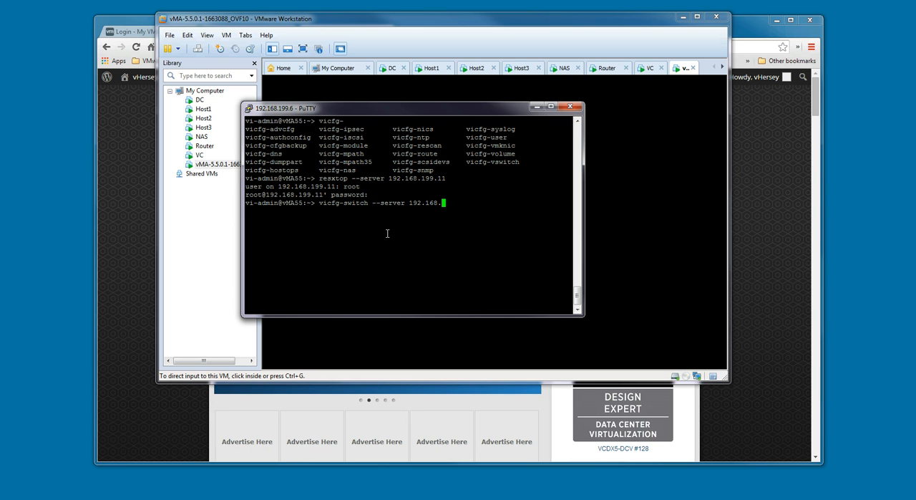
pyautogui.write('199.11 --username root -l')
pyautogui.press('Return')
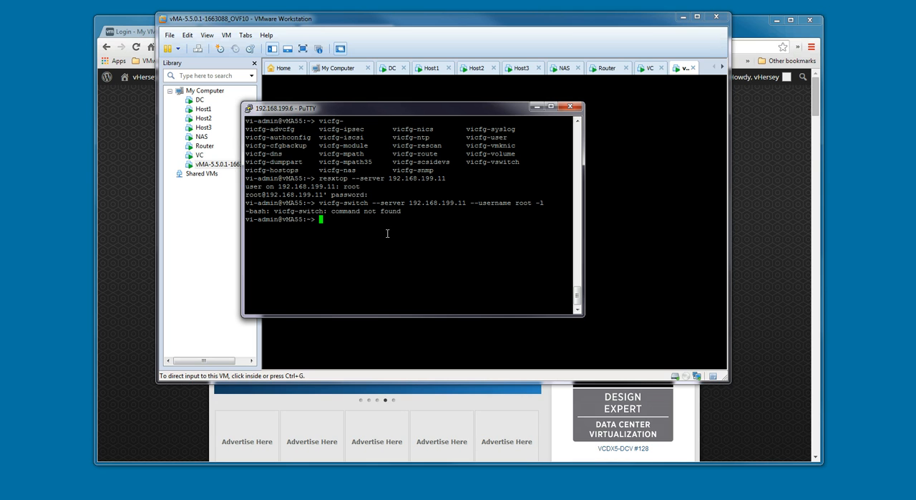
# Correct the previous command to vicfg-vswitch --server 192.168.199.11 --username root -l, run it and enter the root password
pyautogui.press('Up')
pyautogui.press('Left')
pyautogui.press('Left')
pyautogui.press('Left')
pyautogui.press('Left')
pyautogui.press('Left')
pyautogui.press('Left')
pyautogui.press('Left')
pyautogui.press('Left')
pyautogui.press('Left')
pyautogui.press('Left')
pyautogui.press('Left')
pyautogui.press('Left')
pyautogui.press('Left')
pyautogui.press('Left')
pyautogui.press('Left')
pyautogui.press('Left')
pyautogui.press('Left')
pyautogui.press('Left')
pyautogui.press('Left')
pyautogui.press('Left')
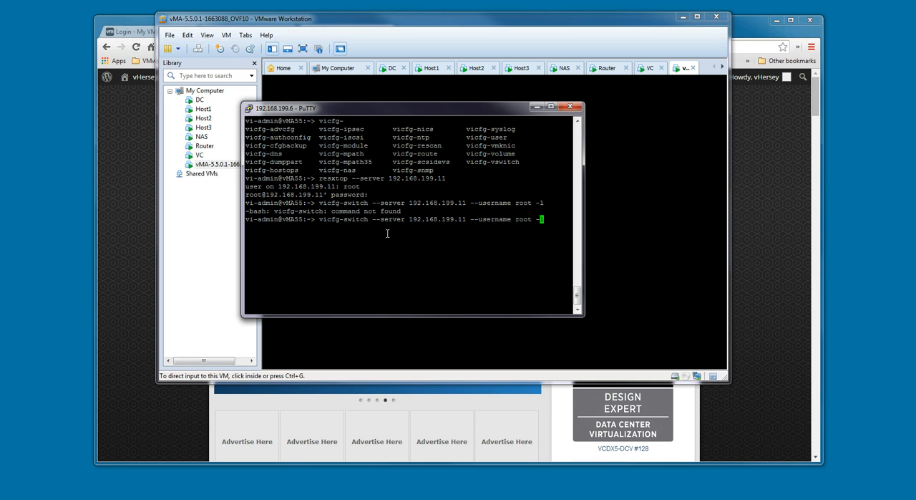
pyautogui.press('Left')
pyautogui.press('Left')
pyautogui.press('Left')
pyautogui.press('Left')
pyautogui.press('Left')
pyautogui.press('Left')
pyautogui.press('Left')
pyautogui.press('Left')
pyautogui.press('Left')
pyautogui.press('Left')
pyautogui.press('Left')
pyautogui.press('Left')
pyautogui.press('Left')
pyautogui.press('Left')
pyautogui.press('Left')
pyautogui.press('Left')
pyautogui.press('Left')
pyautogui.press('Left')
pyautogui.press('Left')
pyautogui.press('Left')
pyautogui.write('v')
pyautogui.press('Return')
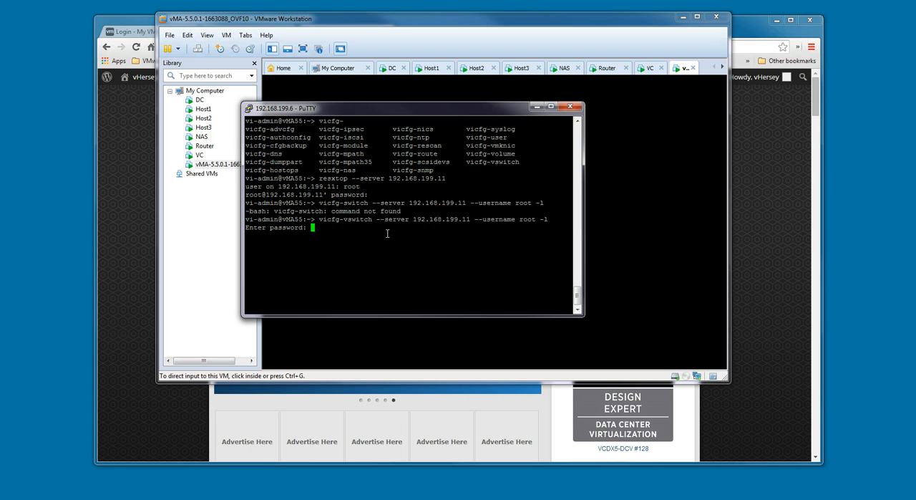
pyautogui.press('Return')
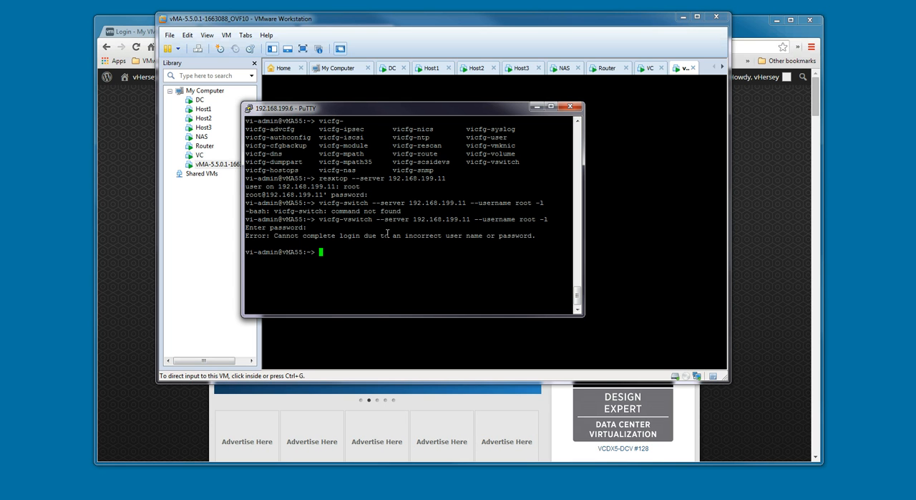
# Rerun the same vicfg-vswitch listing command for 192.168.199.11 and enter the root password again
pyautogui.press('Up')
pyautogui.press('Return')
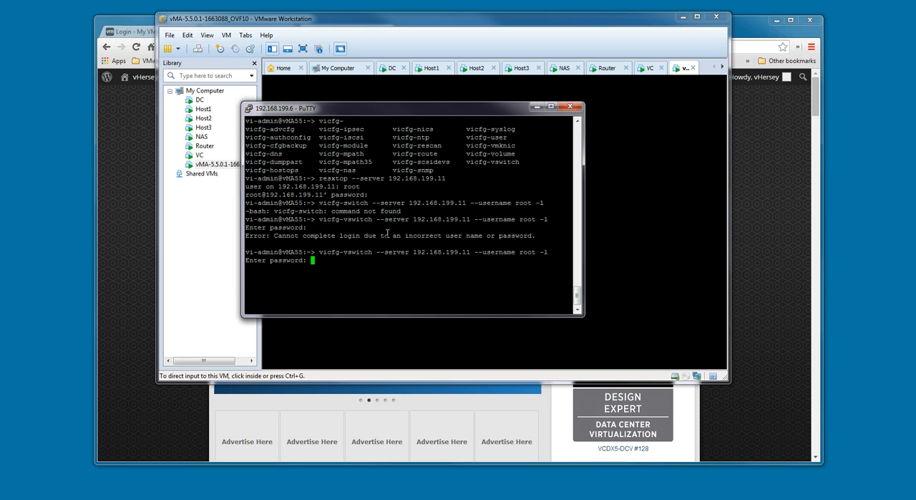
pyautogui.press('Return')
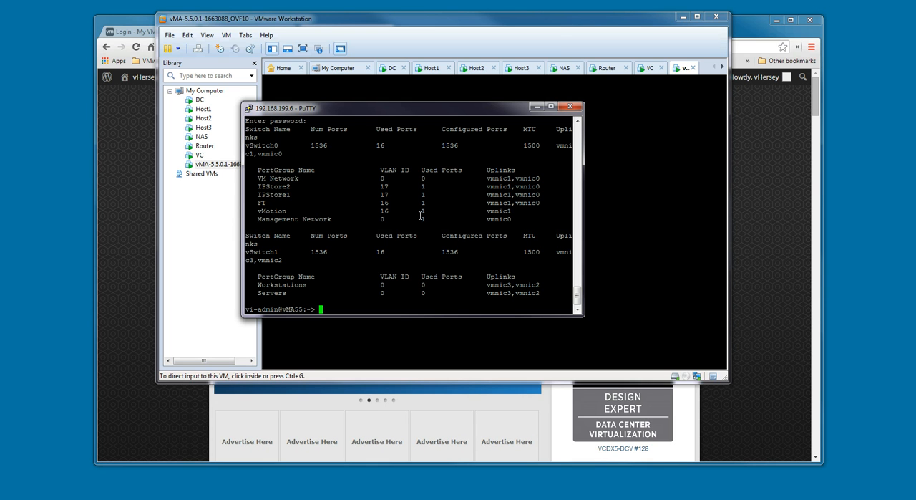
# List the path selection plugins with esxcli --server 192.168.199.11 --username root storage nmp psp list, entering the root password
pyautogui.write('esxcli --server 192.168.199.11 --username root ')
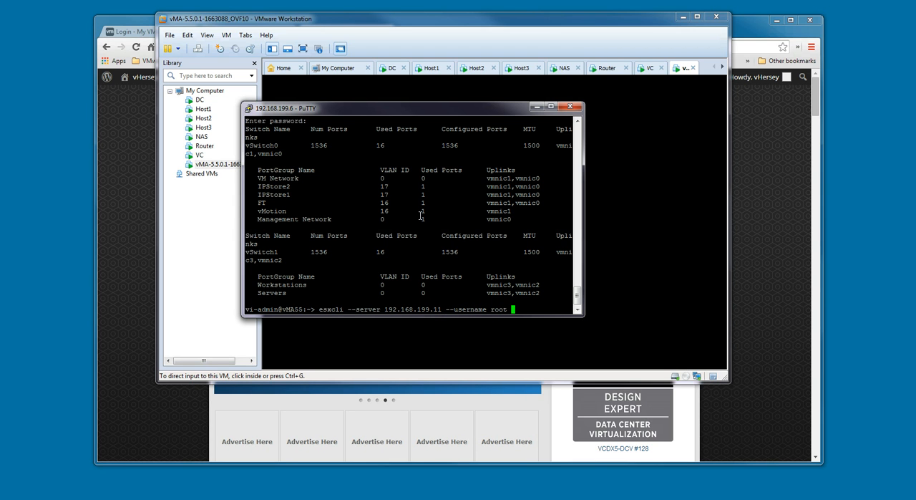
pyautogui.write('storage nmp psp')
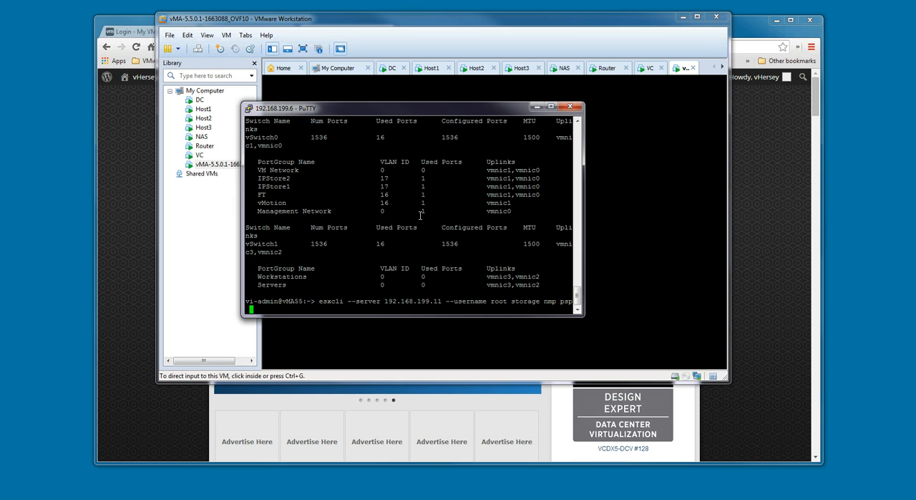
pyautogui.write(' list')
pyautogui.press('Return')
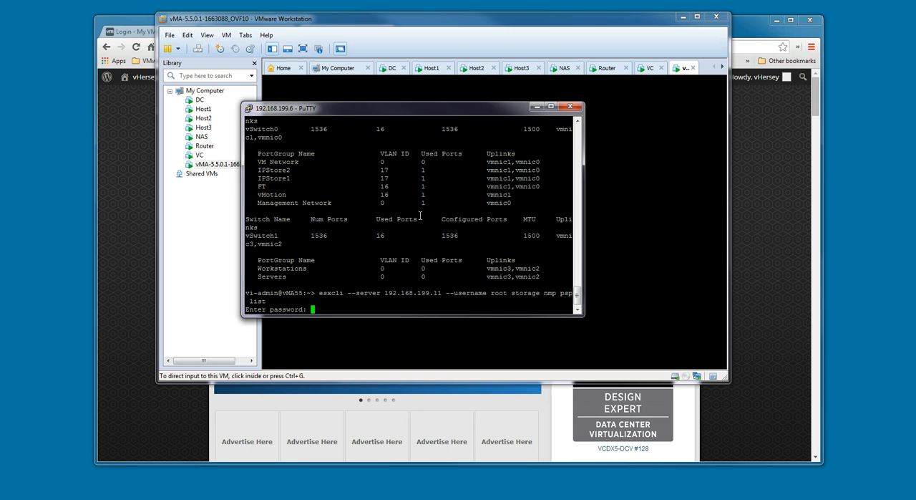
pyautogui.press('Return')
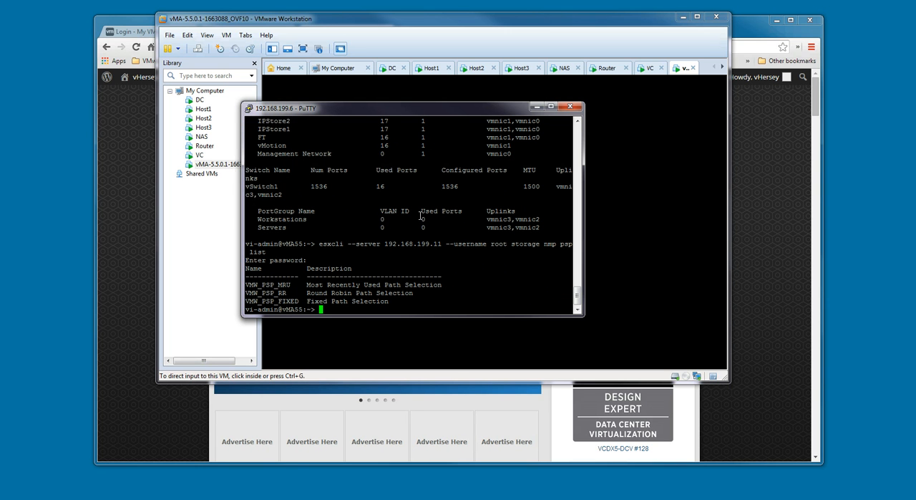